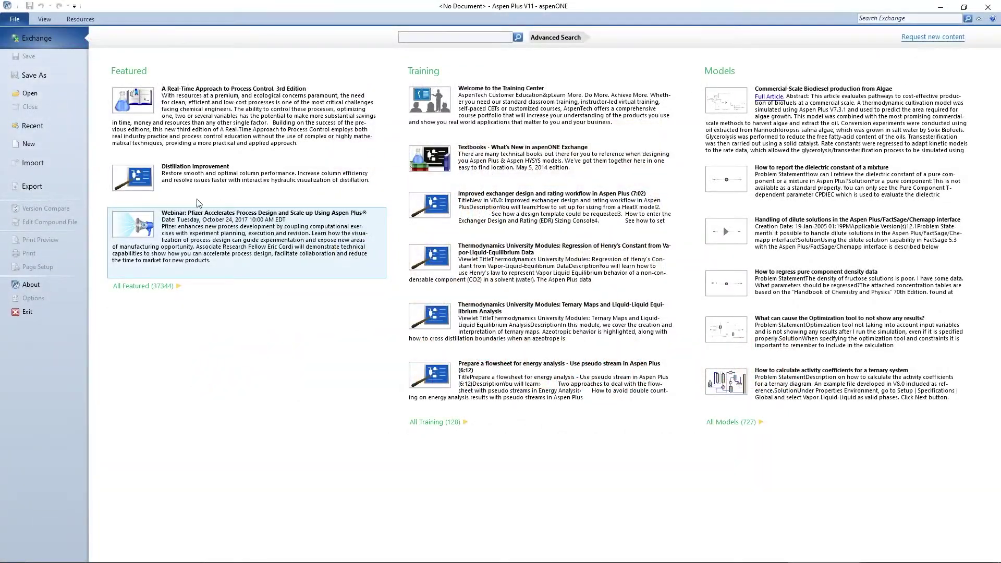
Step: Create a new metric-units general simulation and add ethanol as the first component
left_click(27, 147)
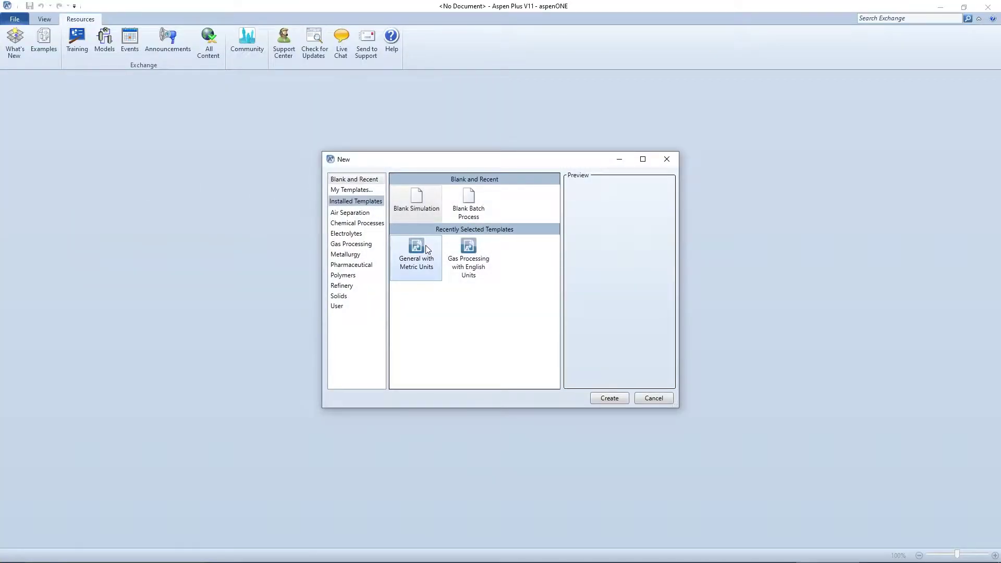
double_click(425, 246)
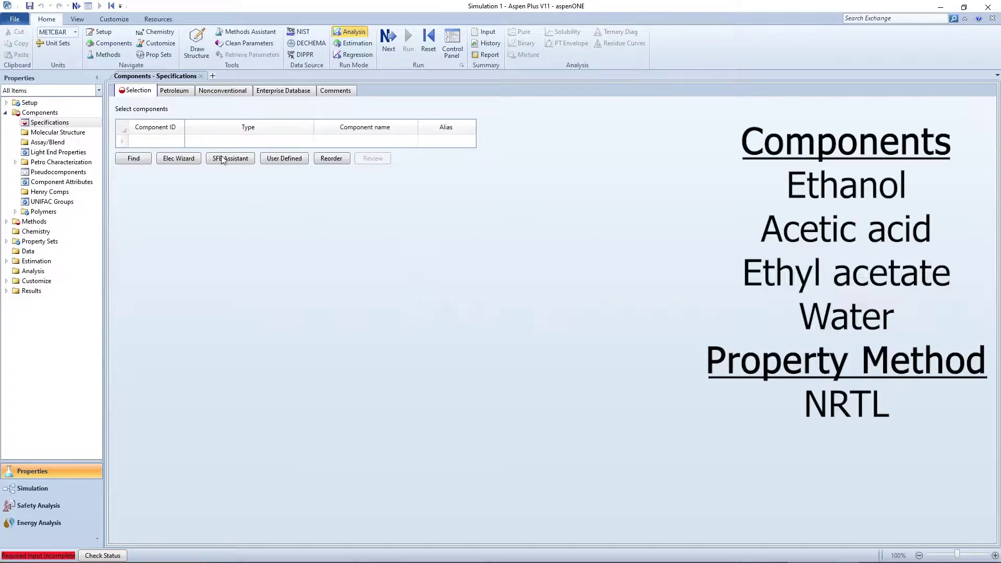
left_click(150, 158)
type("ethanol")
key("Return")
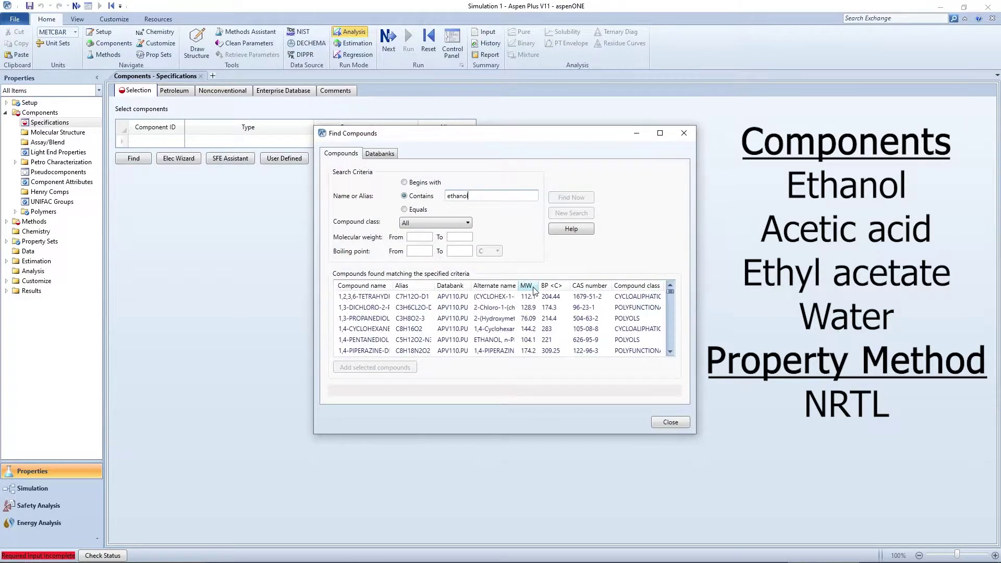
key("Return")
Step: Add acetic acid, ethyl acetate and water to the component list
key("ctrl+a")
type("acetic acid")
key("Return")
key("Return")
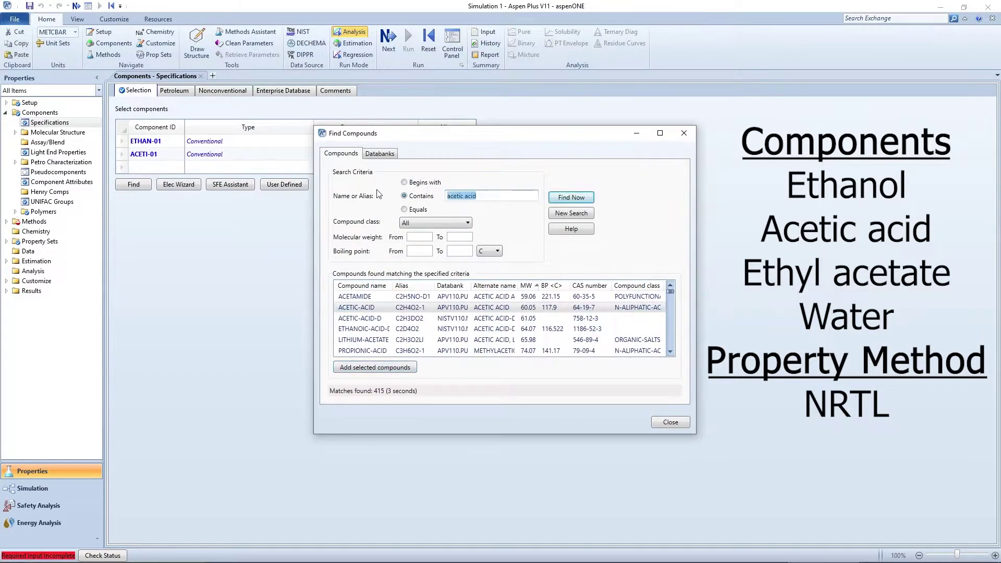
type("ethyl acetate")
key("Return")
key("Return")
type("water")
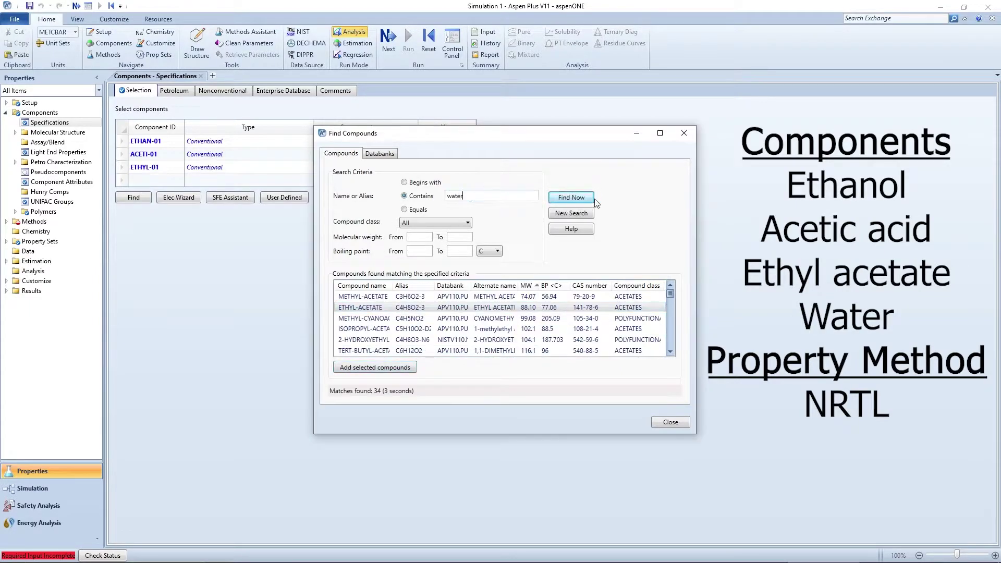
key("Return")
key("Return")
left_click(670, 421)
Step: Choose NRTL as the property method and load its binary interaction parameters
left_click(390, 46)
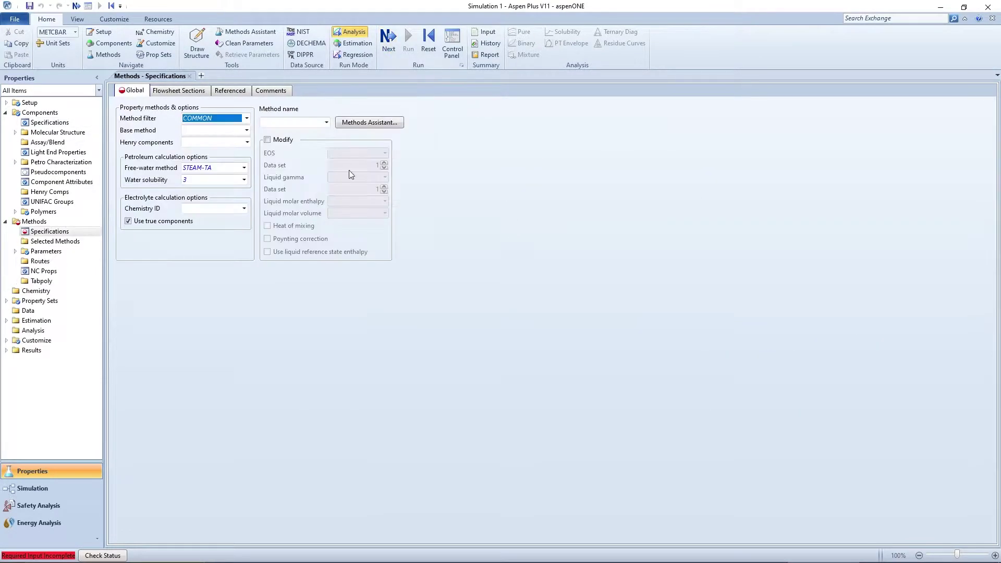
left_click(326, 122)
scroll(308, 184, "down", 7)
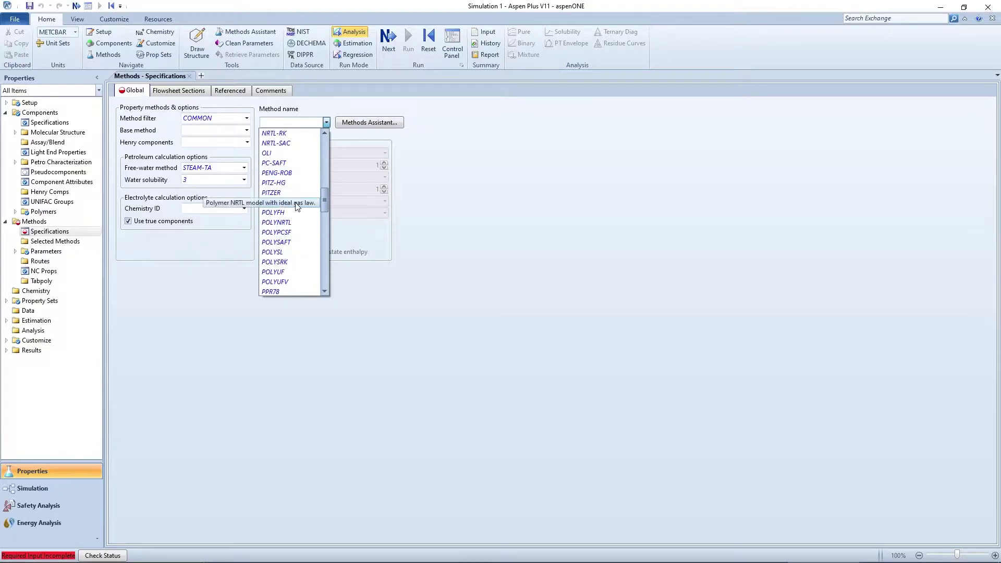
left_click(269, 153)
left_click(389, 38)
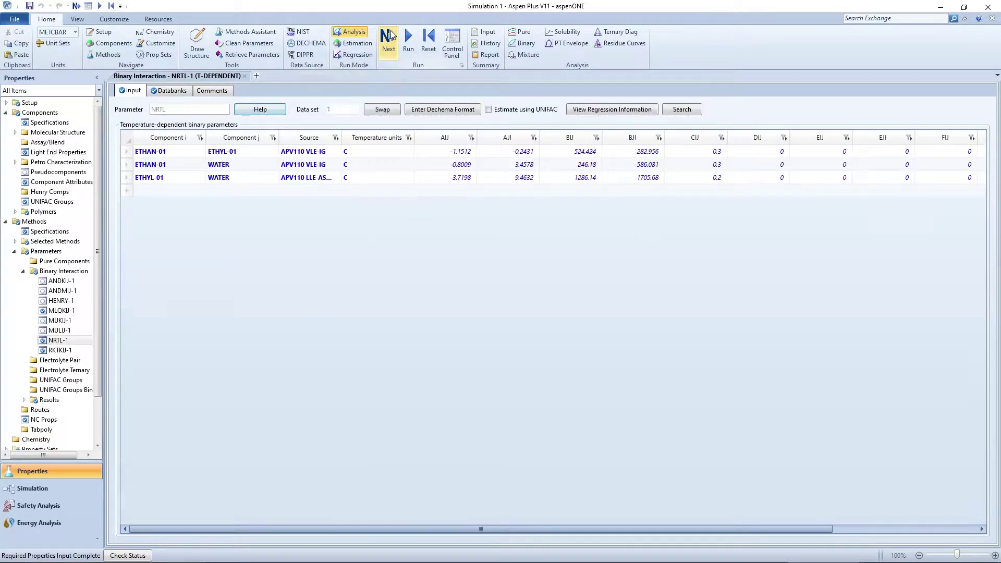
Step: Place duplicator block B3 on the flowsheet with an inlet stream named FEED
left_click(73, 489)
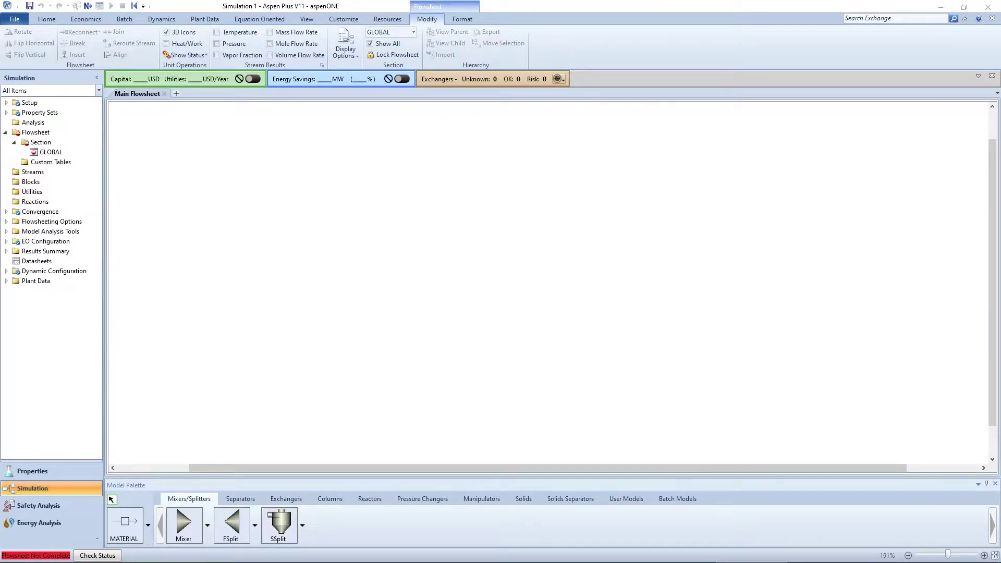
left_click(471, 499)
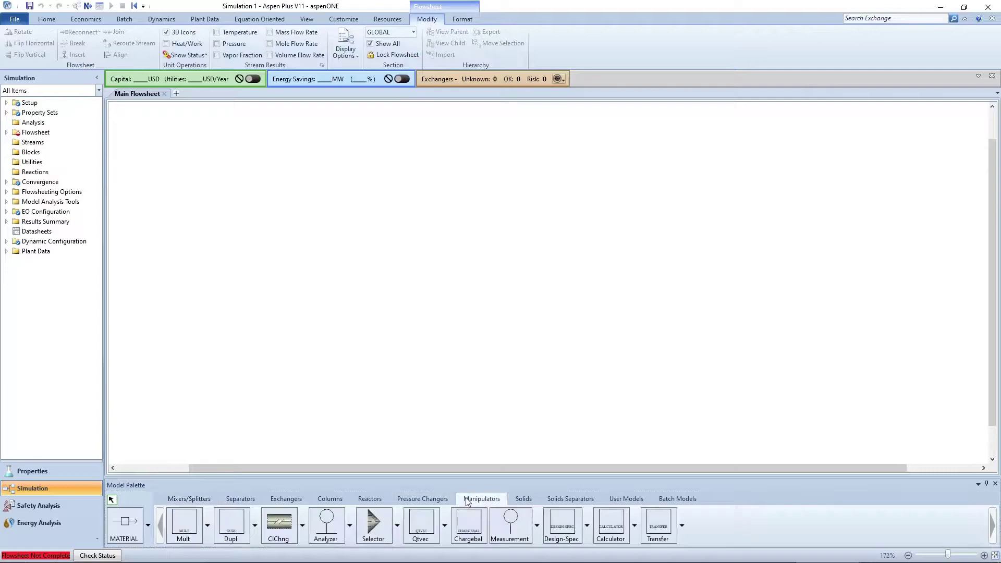
left_click(226, 523)
left_click(236, 279)
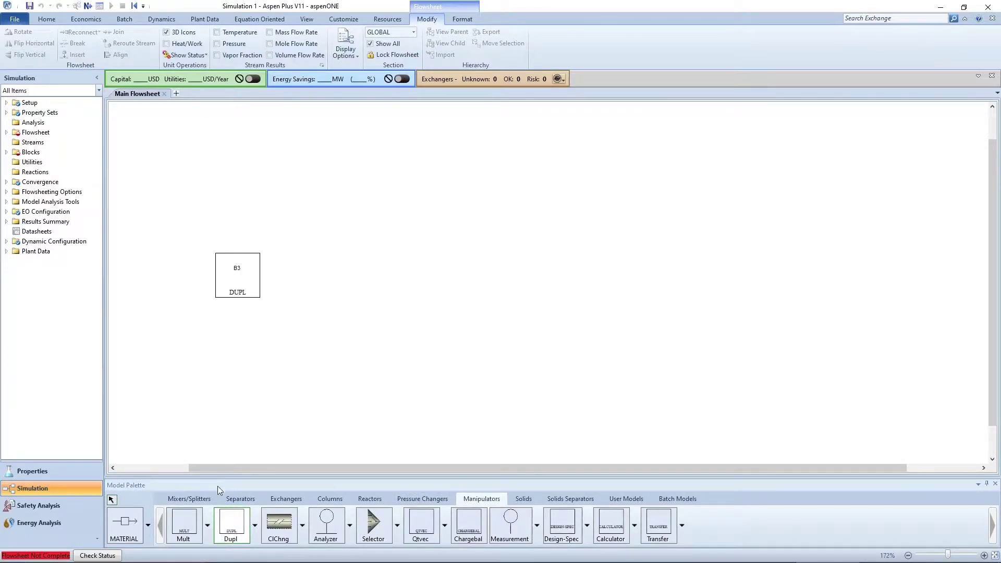
left_click(127, 527)
left_click(166, 276)
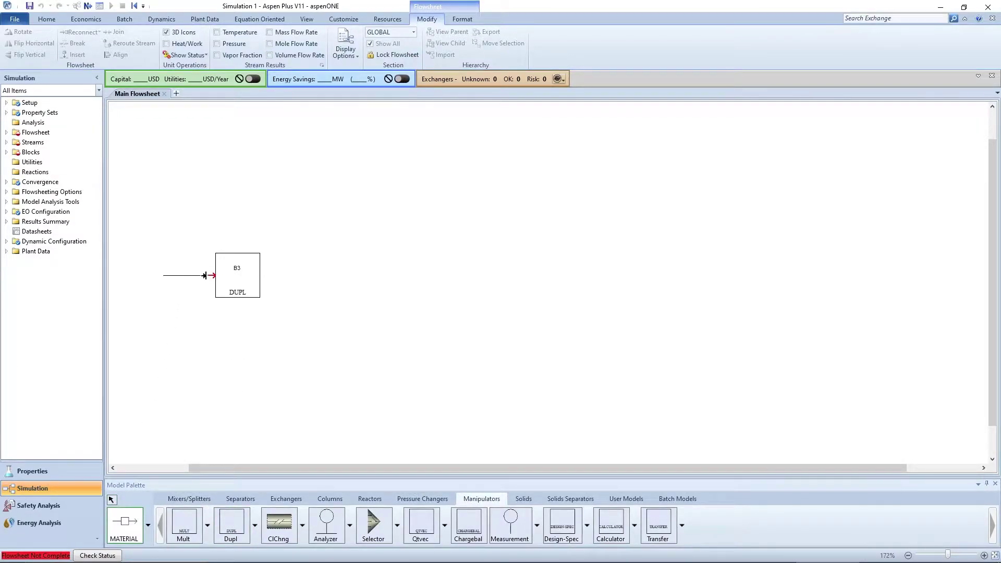
left_click(207, 276)
right_click(177, 275)
type("FEE")
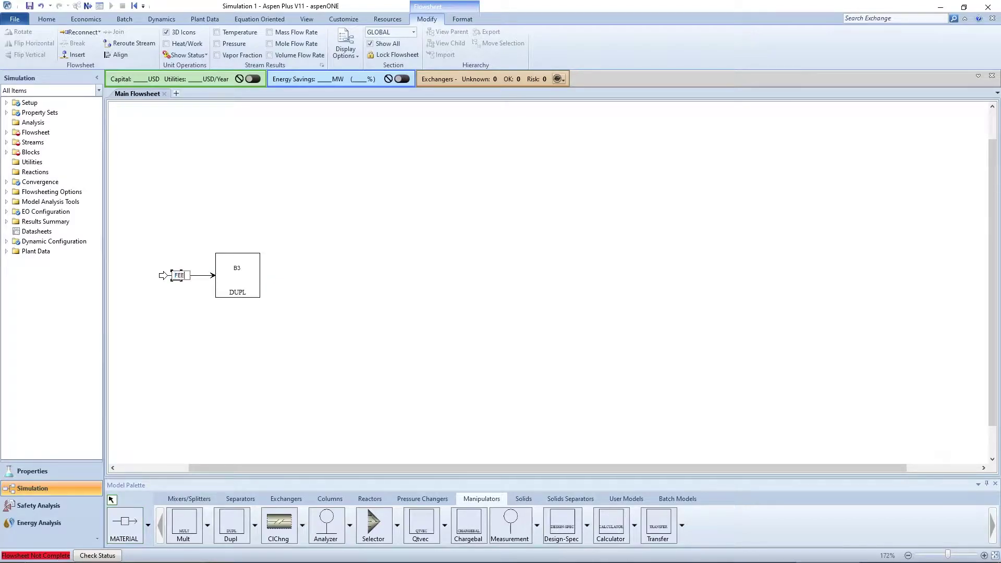
type("D")
key("Return")
Step: Stack RStoic, RGibbs, RPlug and RCSTR reactors (B4–B7) to the right of B3
left_click(370, 499)
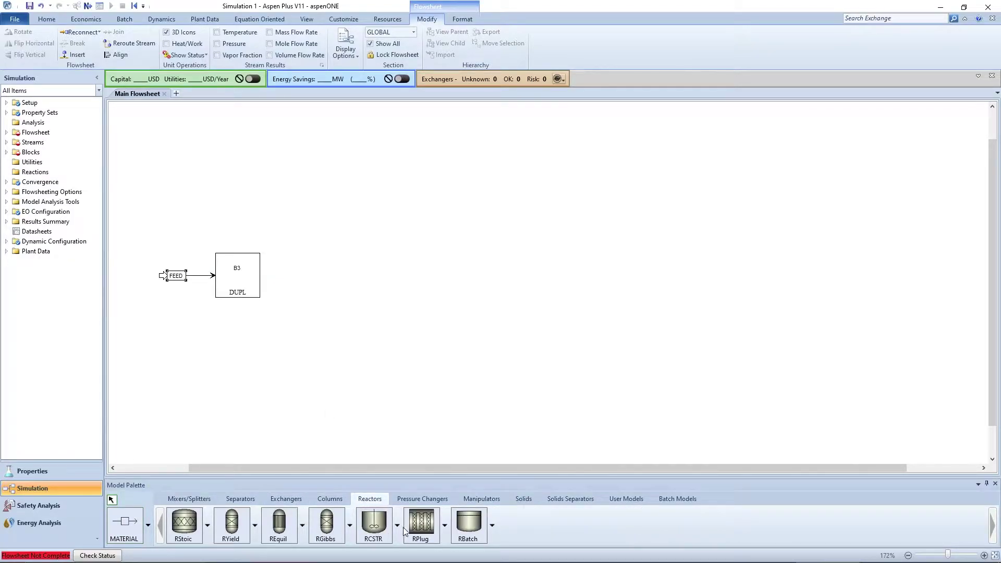
left_click(188, 525)
left_click(442, 171)
left_click(322, 528)
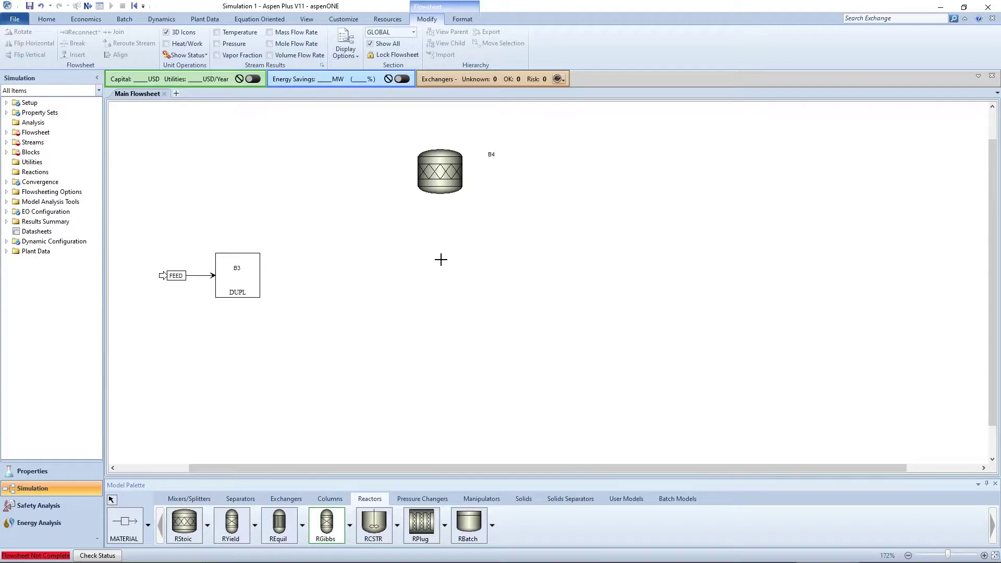
left_click(441, 260)
left_click(421, 524)
left_click(441, 352)
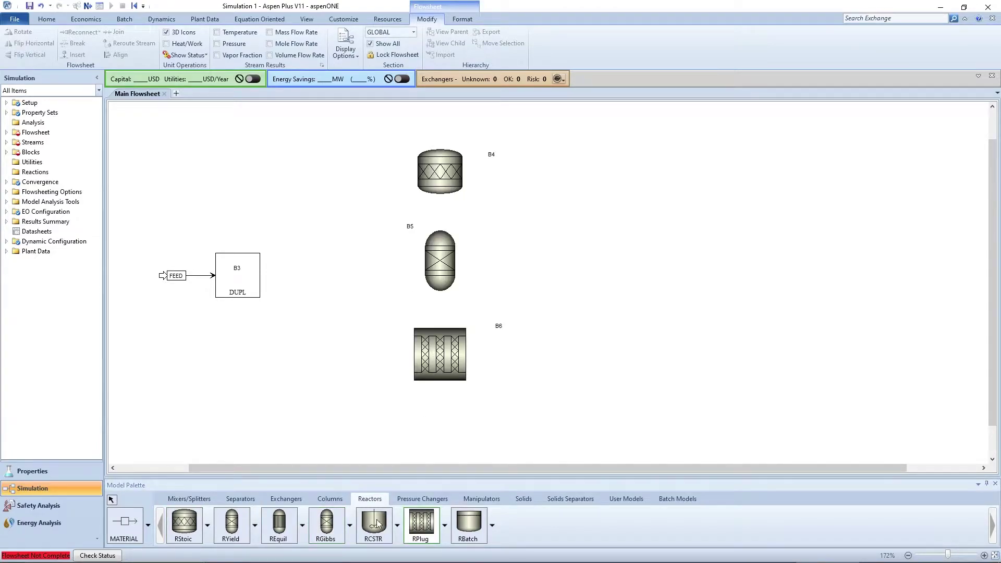
left_click(441, 441)
scroll(530, 418, "down", 2)
scroll(530, 417, "up", 1)
Step: Rename reactors B4–B7 to RSTOIC, RGIBBS, RPLUG and RCSTR
left_click(504, 183)
type("RSTOIC")
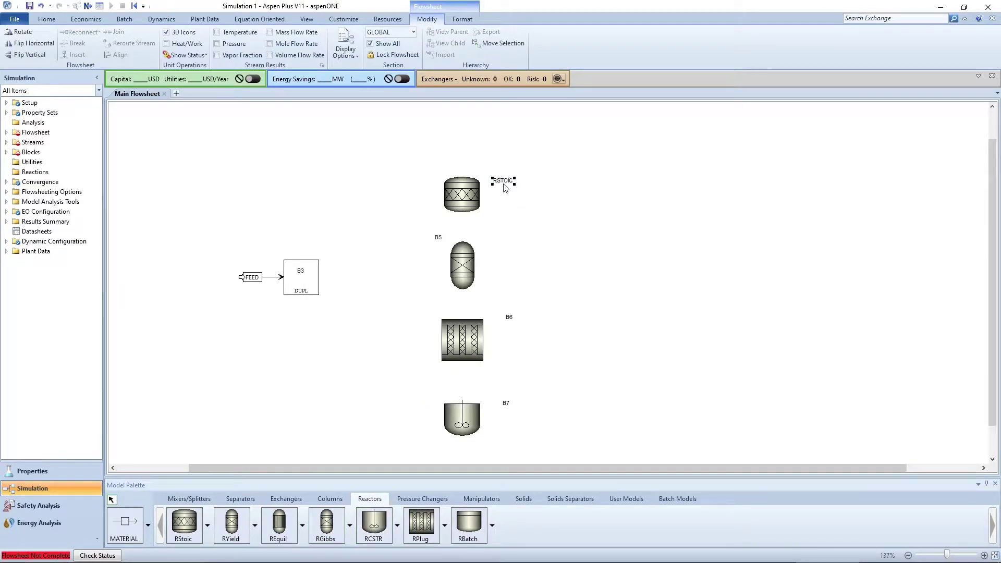
left_click(438, 237)
type("RGIBBS")
left_click(509, 317)
type("RPLUG")
left_click(506, 403)
type("R")
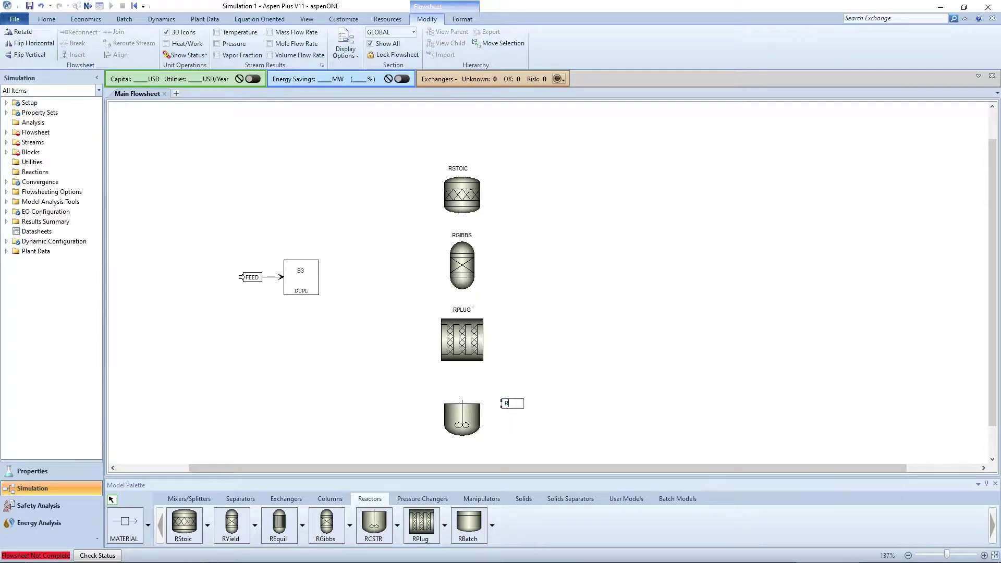
type("CSTR")
left_click(124, 521)
Step: Connect four streams from B3's outlet to the inlets of each reactor
left_click(444, 185)
left_click(319, 256)
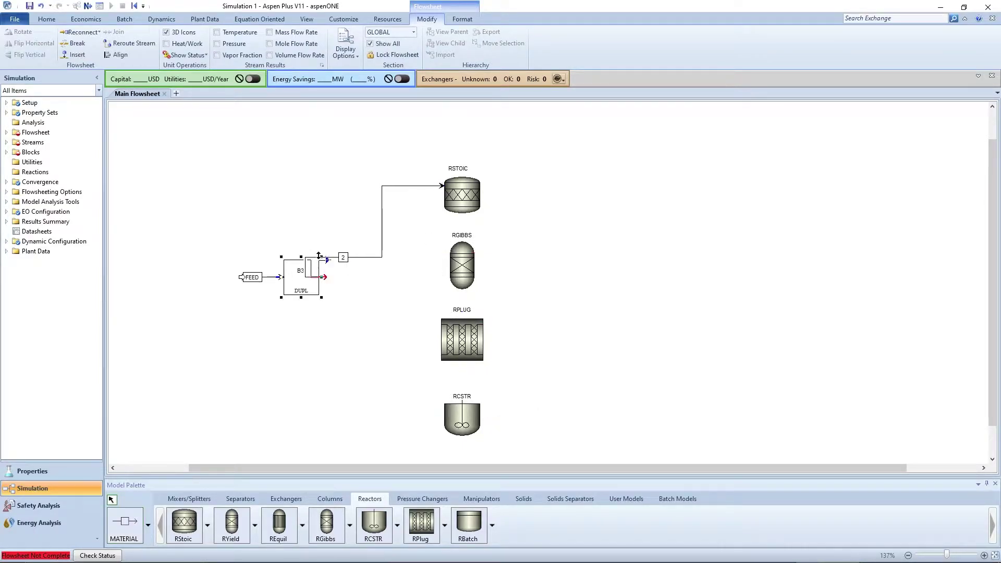
left_click(124, 522)
left_click(323, 277)
left_click(448, 253)
left_click(323, 277)
left_click(439, 354)
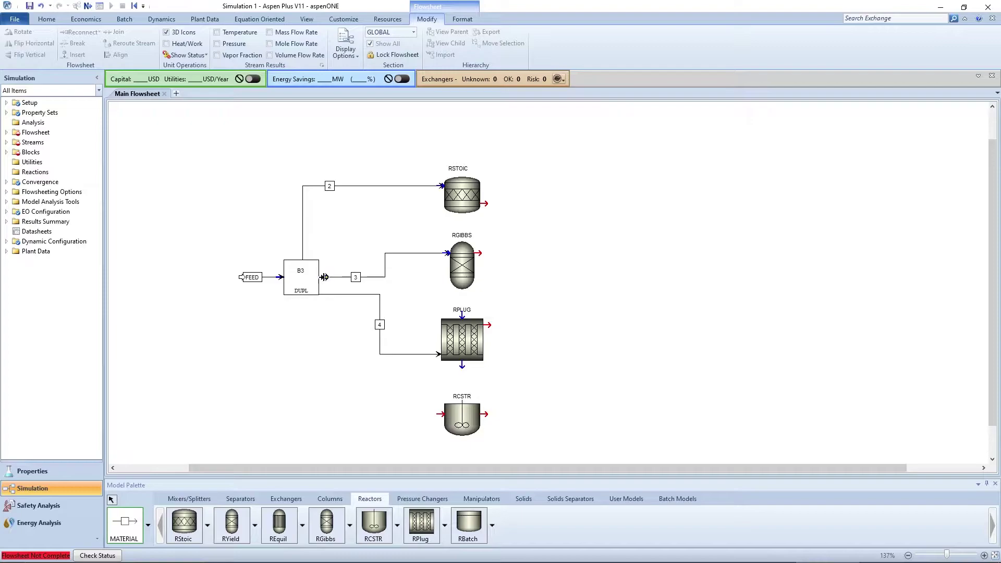
left_click(325, 277)
left_click(439, 414)
right_click(210, 346)
Step: Name the reactor feed streams FSTOIC, FGIBBS, FPLUG and FCSTR
left_click(330, 186)
type("FSTOIC")
left_click(355, 276)
type("FGIBB")
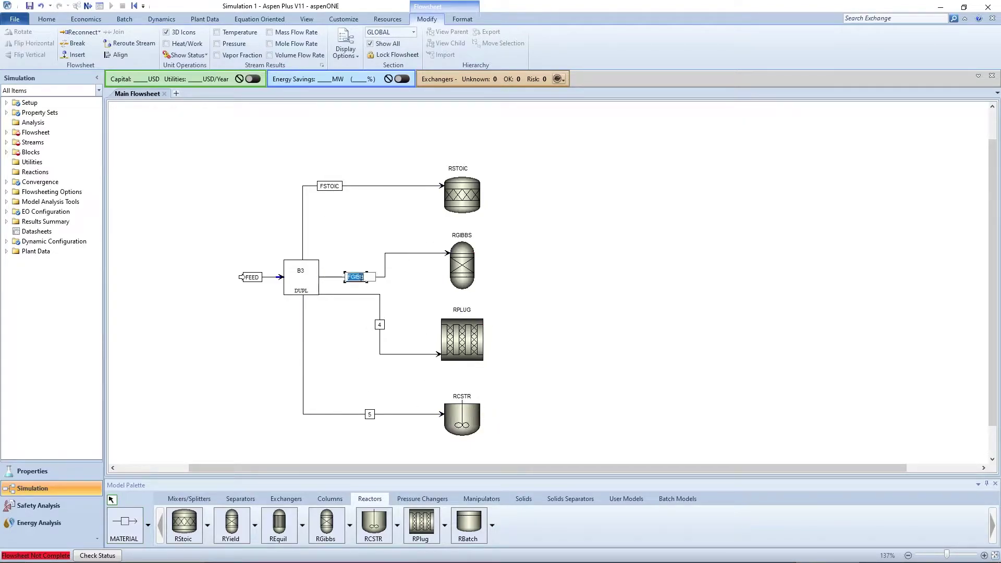
type("S")
left_click(380, 324)
type("FPLUG")
left_click(370, 414)
type("FCSTR")
key("Return")
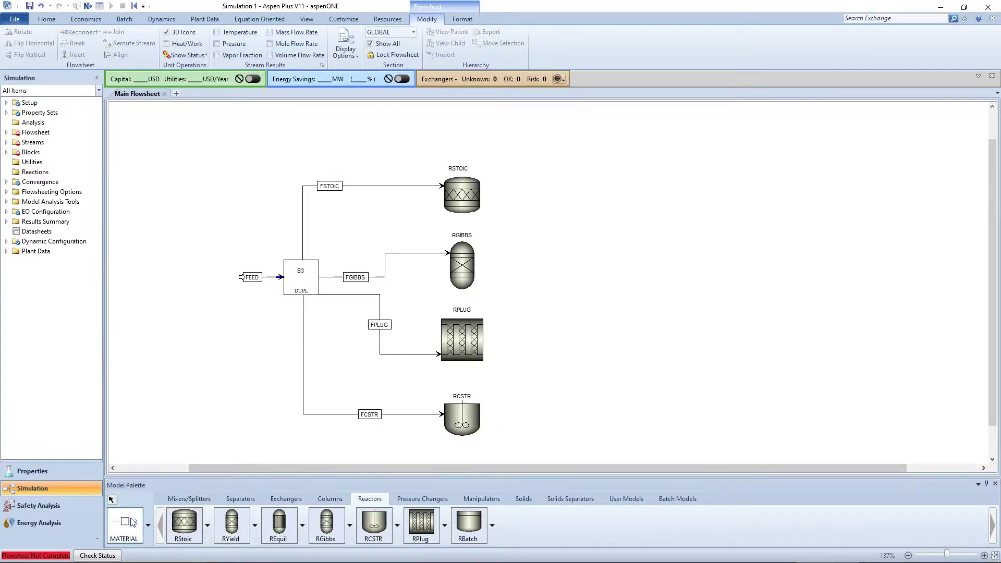
Step: Draw a product stream from each of the four reactor outlets into open space
left_click(125, 522)
left_click(480, 202)
left_click(576, 202)
left_click(475, 251)
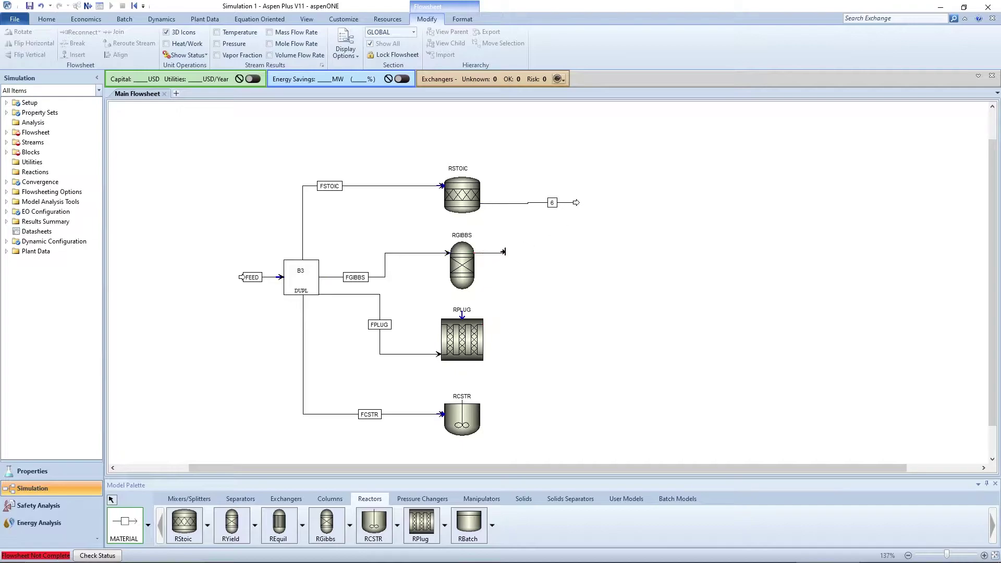
left_click(576, 253)
left_click(483, 324)
left_click(569, 324)
left_click(481, 414)
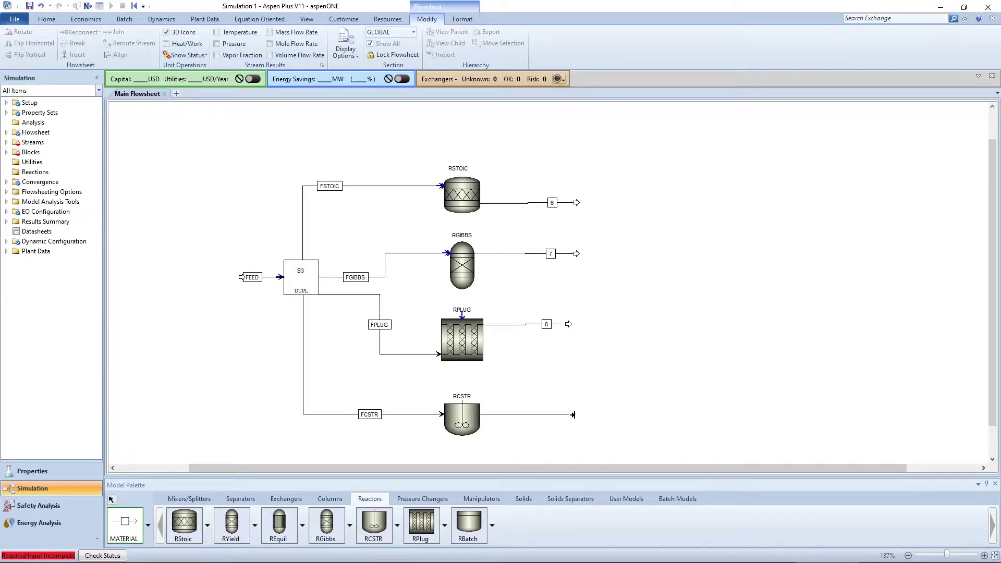
left_click(574, 414)
Step: Name the product streams PSTOIC, PGIBBS, PPLUG and PCSTR, aligning RGIBBS with its feed
left_click(552, 202)
type("PSTOIC")
mouse_move(462, 265)
left_mouse_down()
mouse_move(462, 290)
mouse_move(462, 276)
left_mouse_up()
left_click(528, 277)
type("PGIBBS")
left_click(546, 324)
type("PPLUG")
left_click(552, 414)
type("PCSTR")
key("Return")
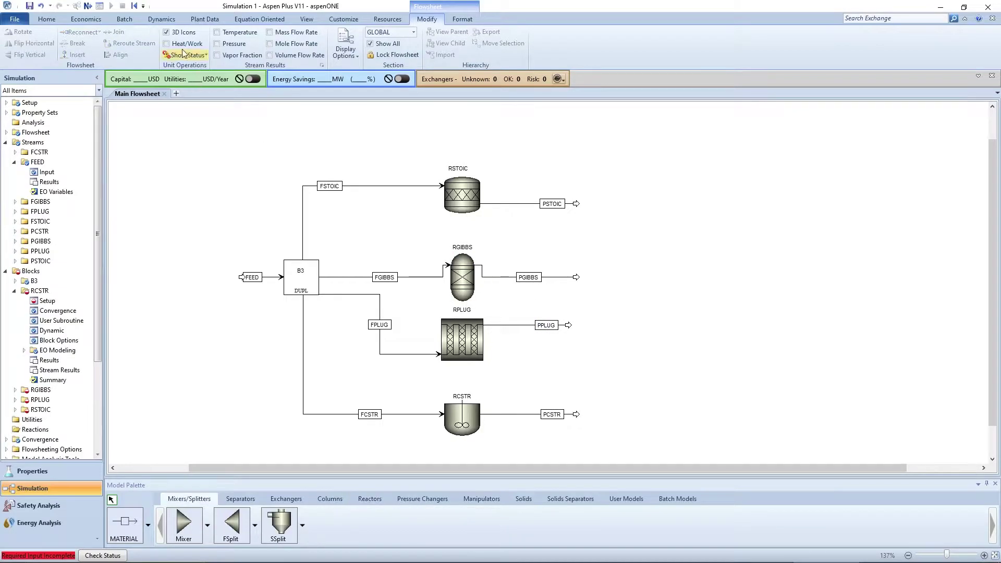
Step: Set the RCSTR to 1 atm and 70 C with Vapor-Liquid valid phases
left_click(88, 6)
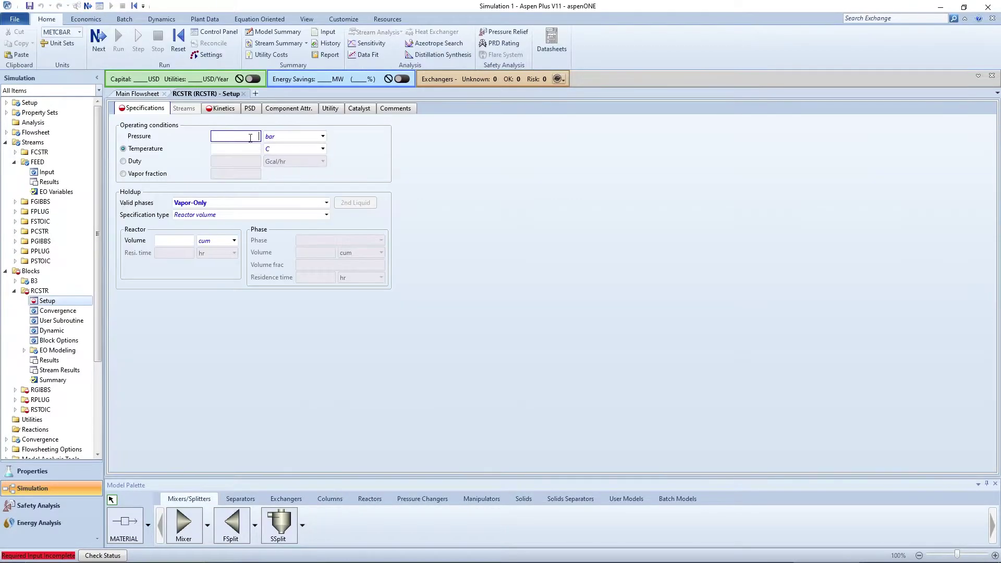
left_click(247, 148)
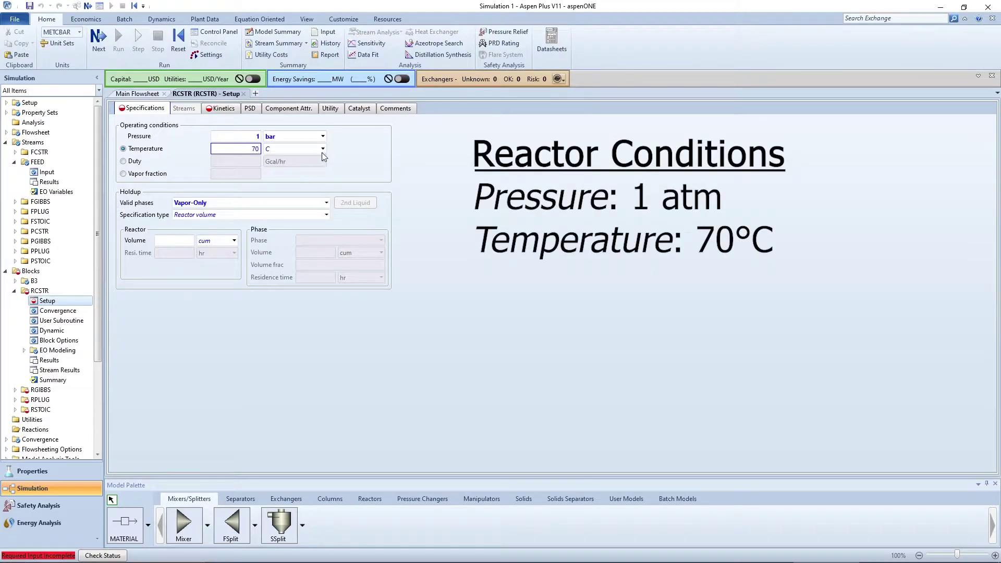
left_click(323, 136)
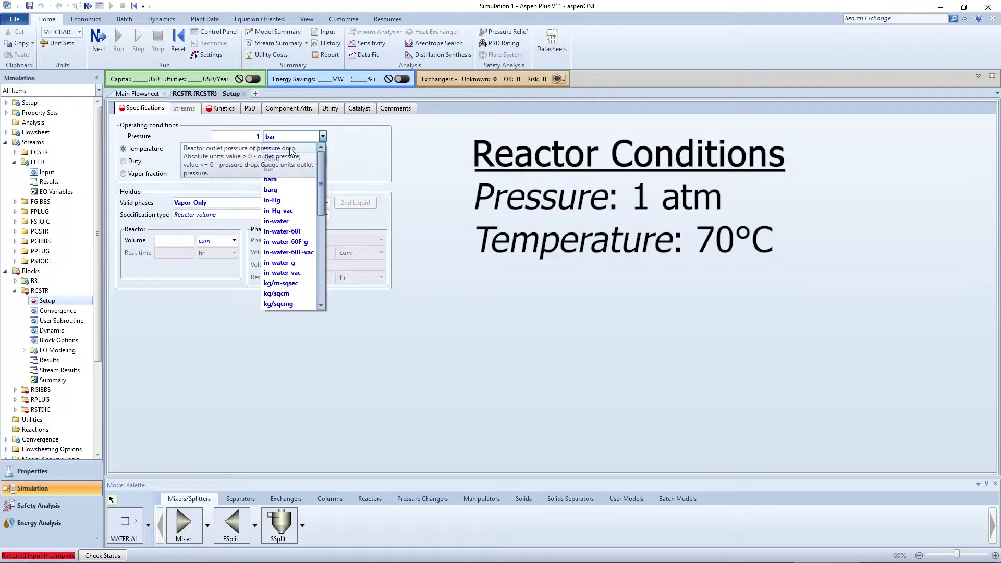
left_click(281, 157)
left_click(325, 202)
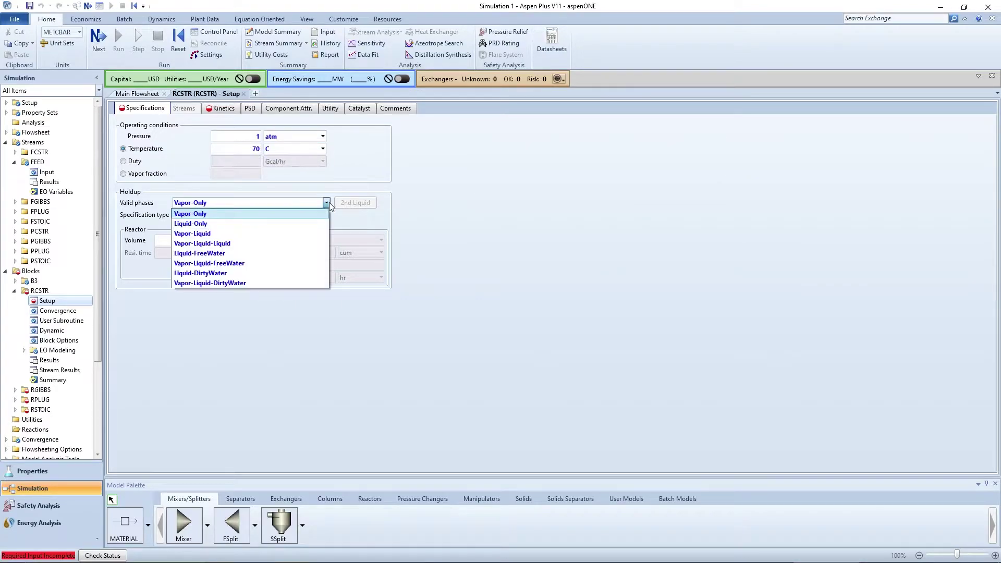
left_click(282, 234)
Step: Enter a 0.14 cum reactor volume and bring up the RCSTR kinetics form
left_click(178, 241)
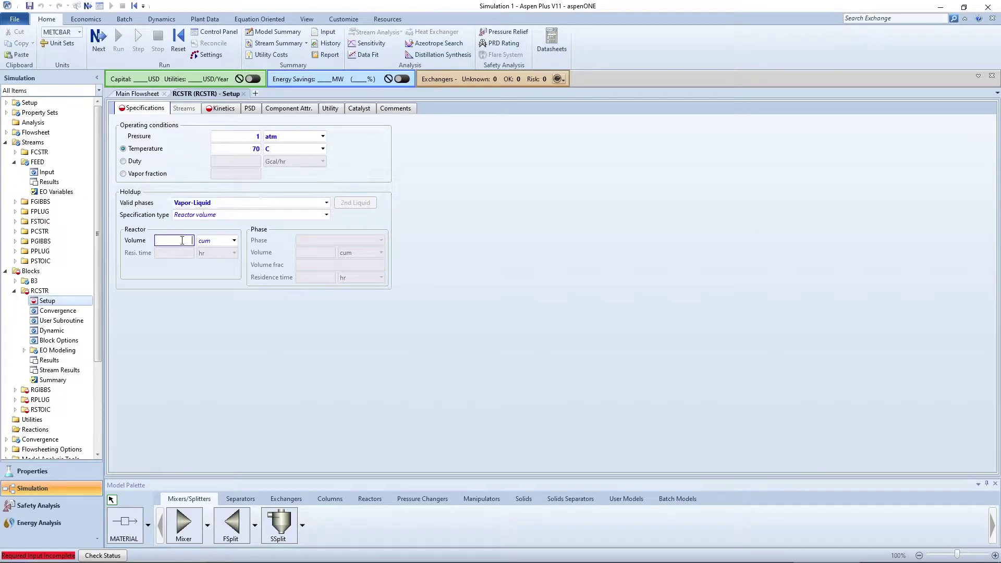
type("0")
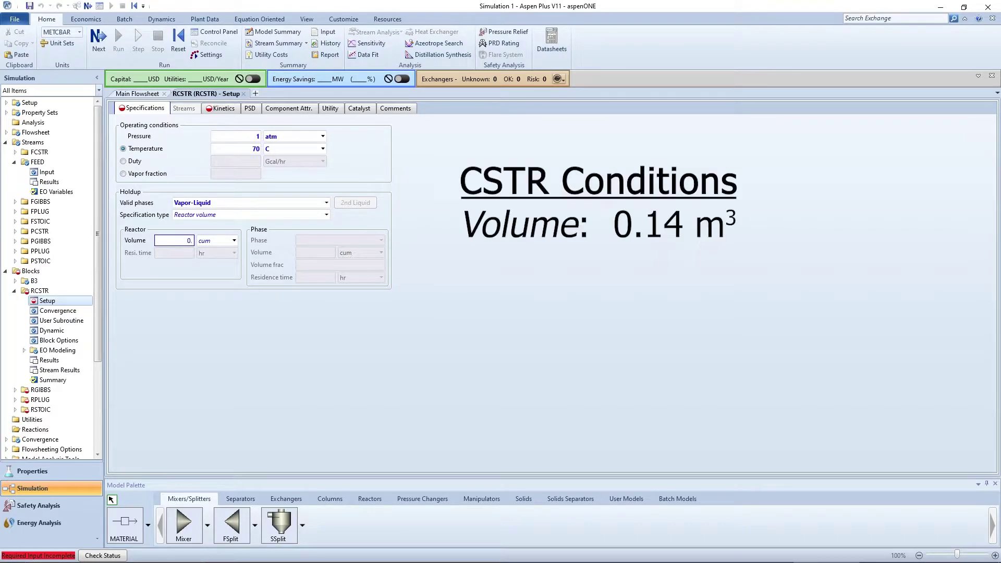
type(".14")
key("Return")
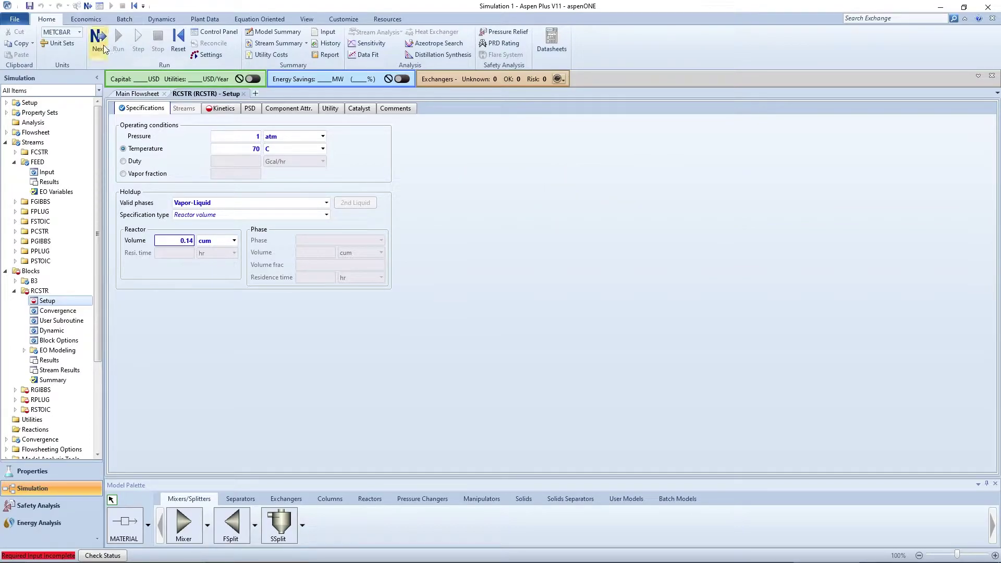
left_click(99, 45)
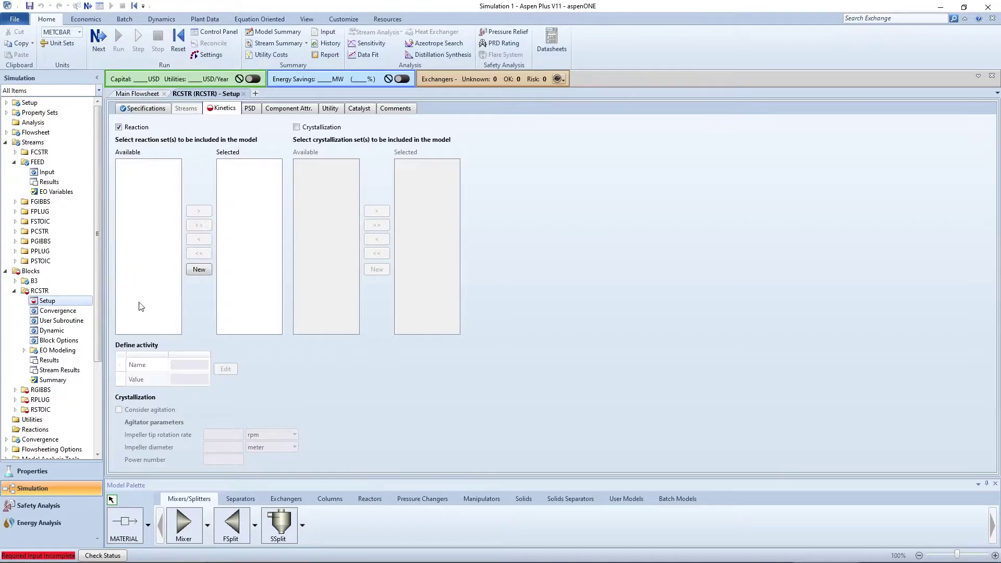
Step: Create a new reaction set R-1 of type POWERLAW
scroll(57, 365, "down", 4)
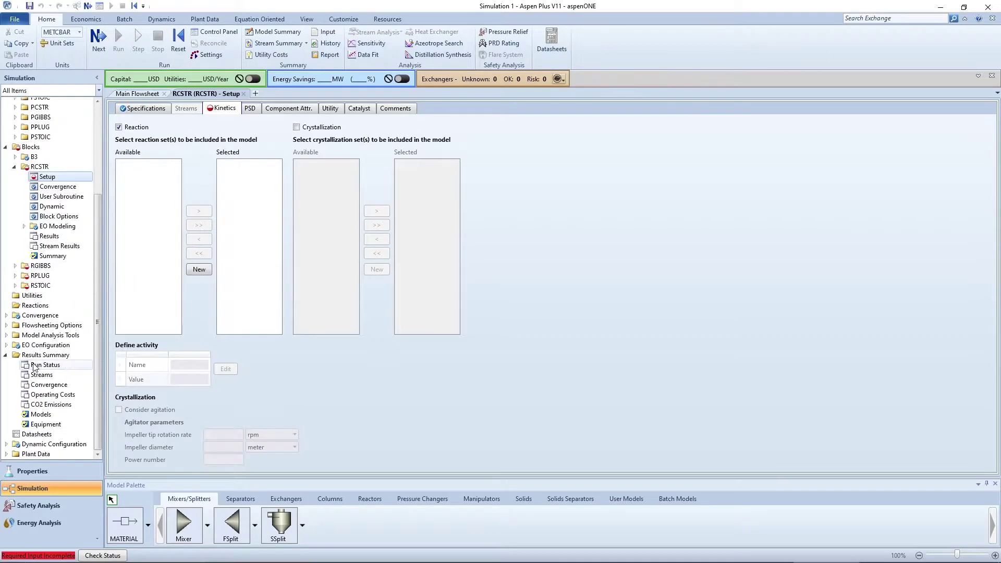
left_click(35, 305)
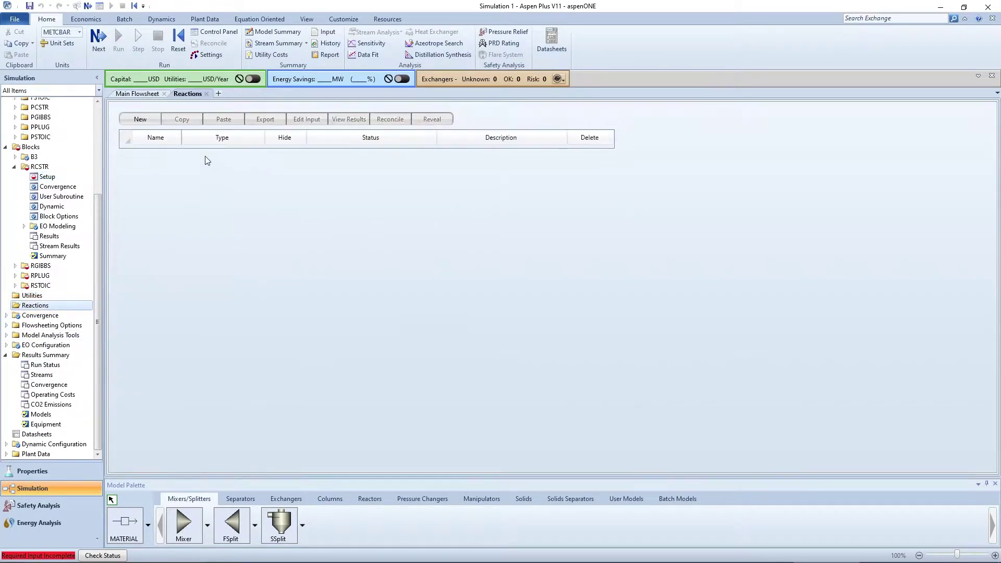
left_click(140, 119)
left_click(485, 299)
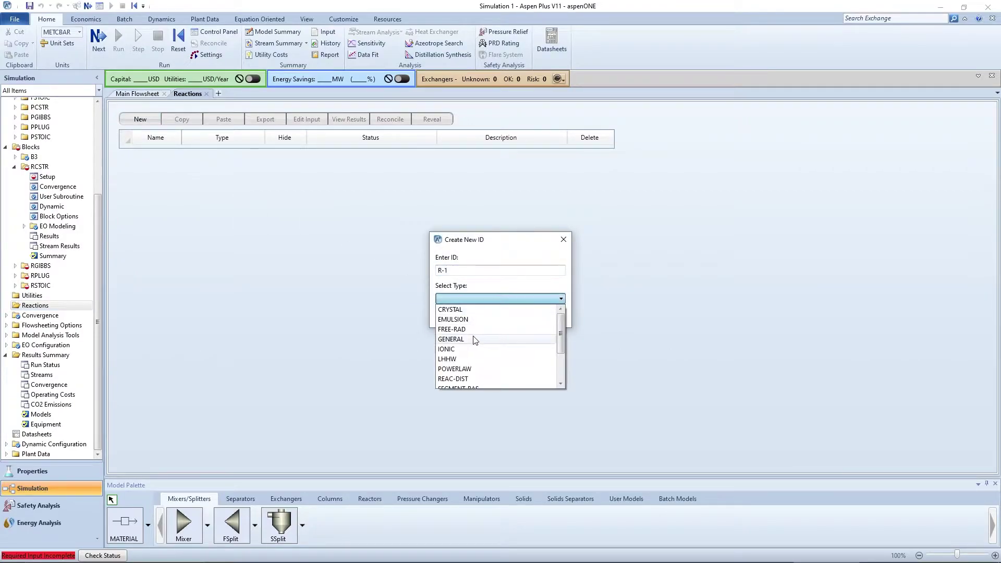
left_click(477, 342)
left_click(490, 316)
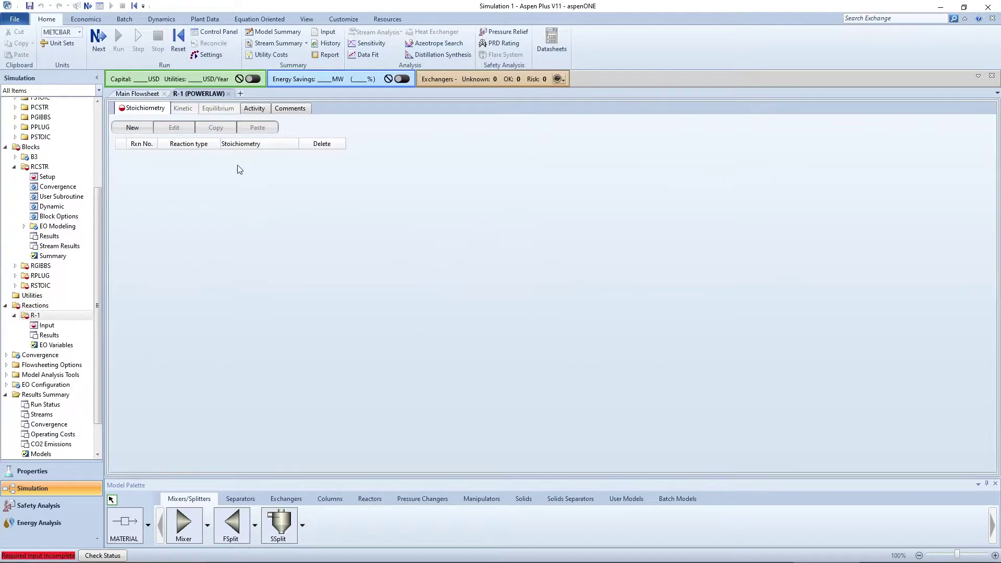
Step: Add reaction 1 with reactants ETHAN-01 and ACETI-01, each with coefficient 1
left_click(145, 132)
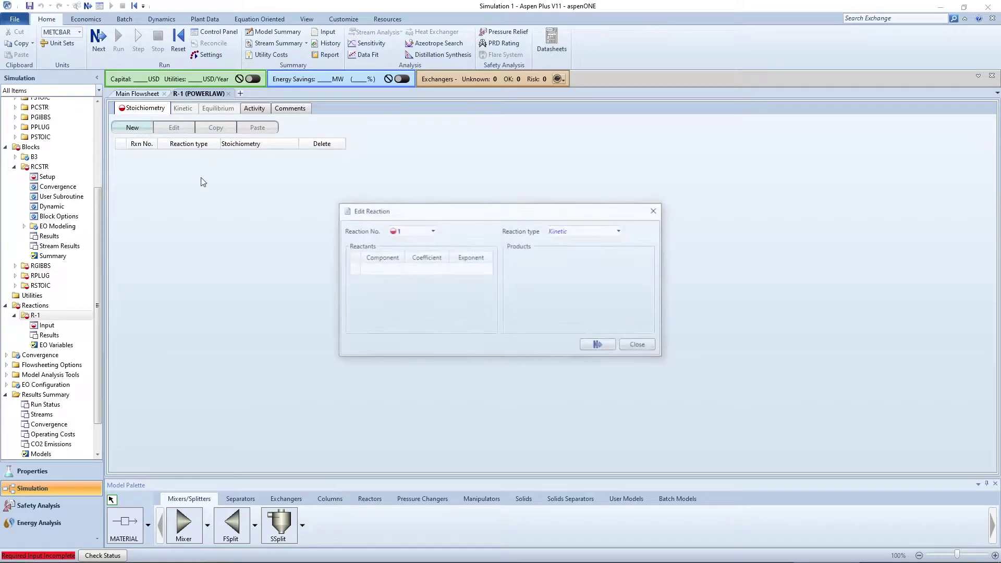
left_click(398, 269)
left_click(392, 281)
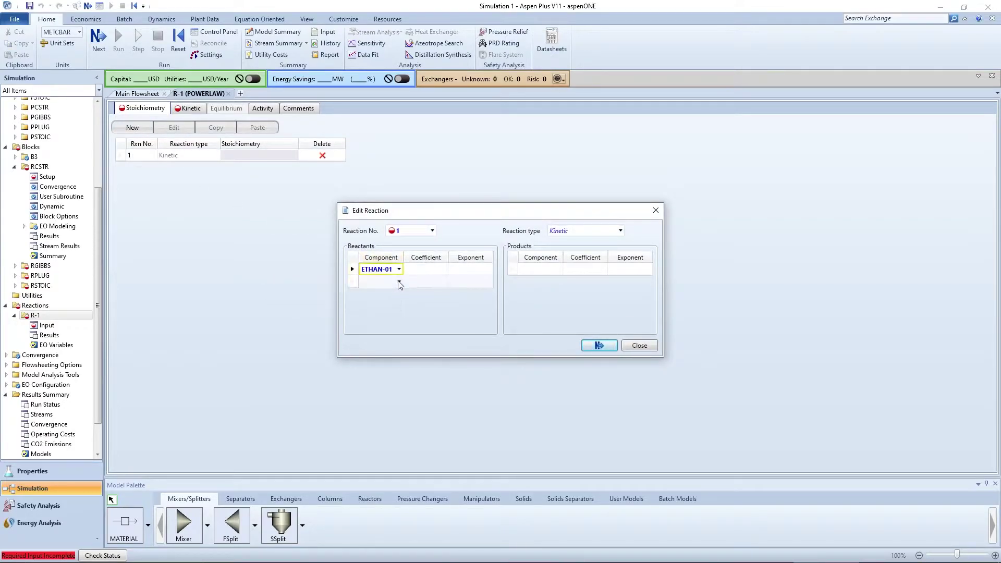
left_click(399, 281)
left_click(394, 304)
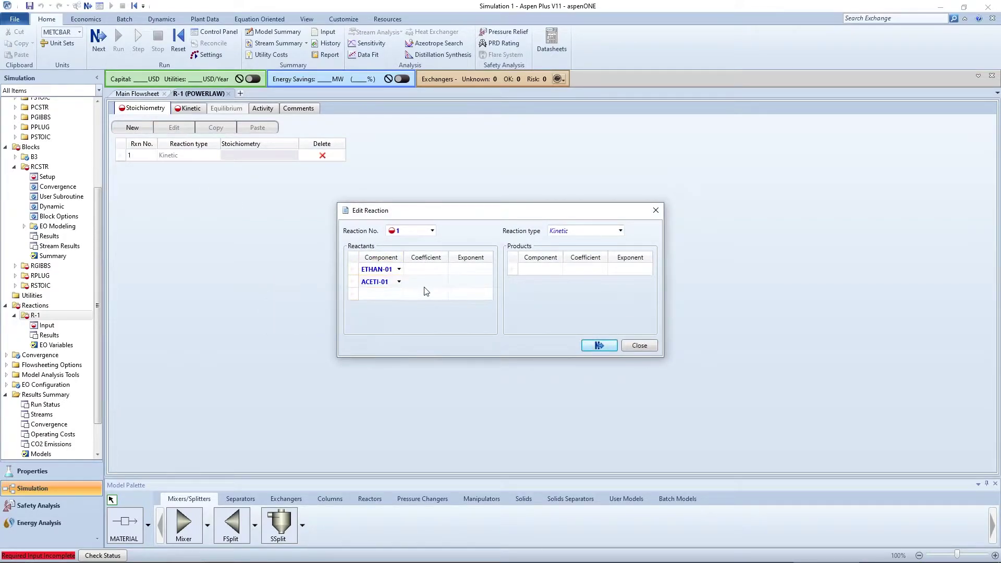
left_click(416, 270)
type("1")
key("Down")
type("1")
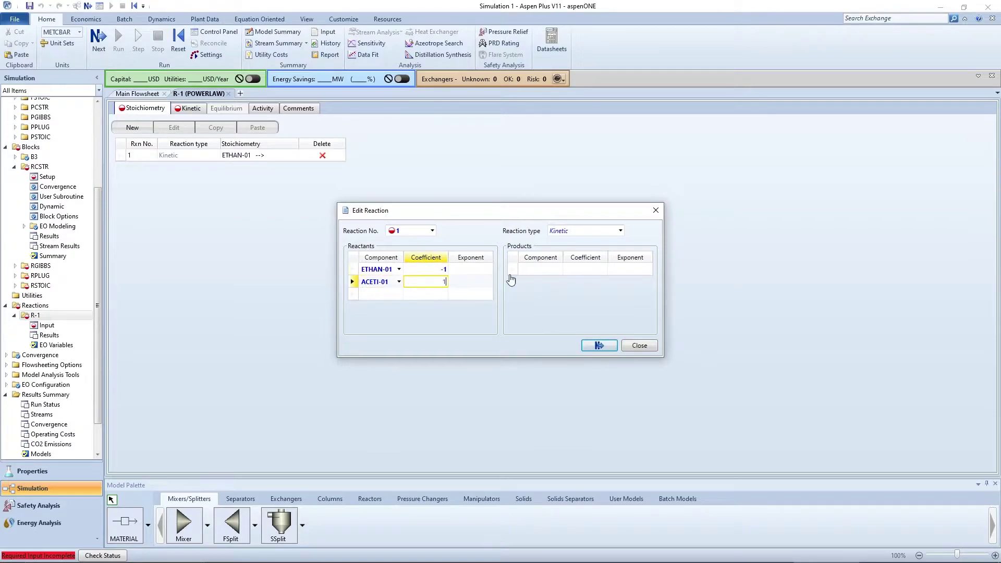
Step: Give reaction 1 products ETHYL-01 and WATER with coefficient 1, and set the exponents
left_click(558, 269)
left_click(559, 271)
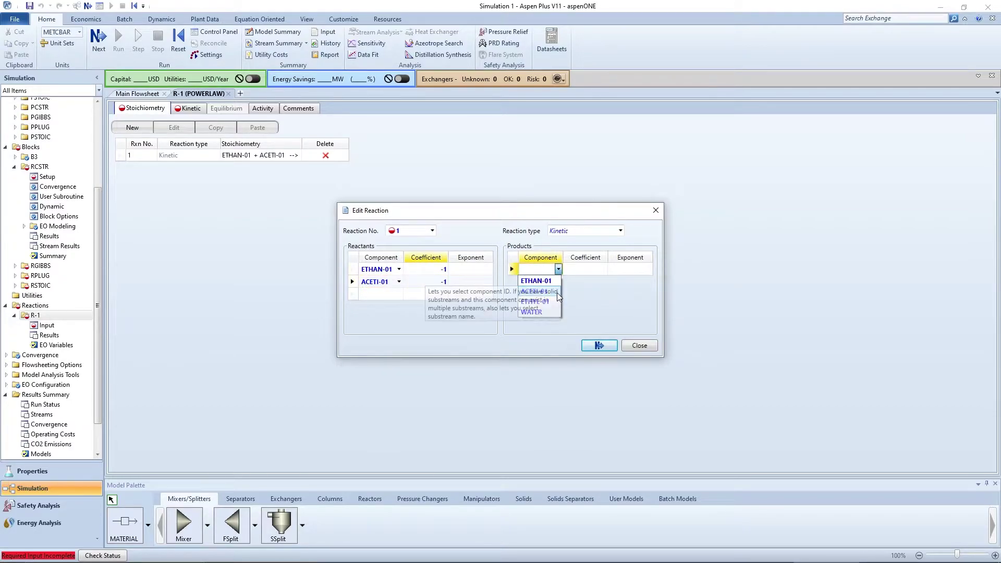
left_click(554, 302)
left_click(558, 282)
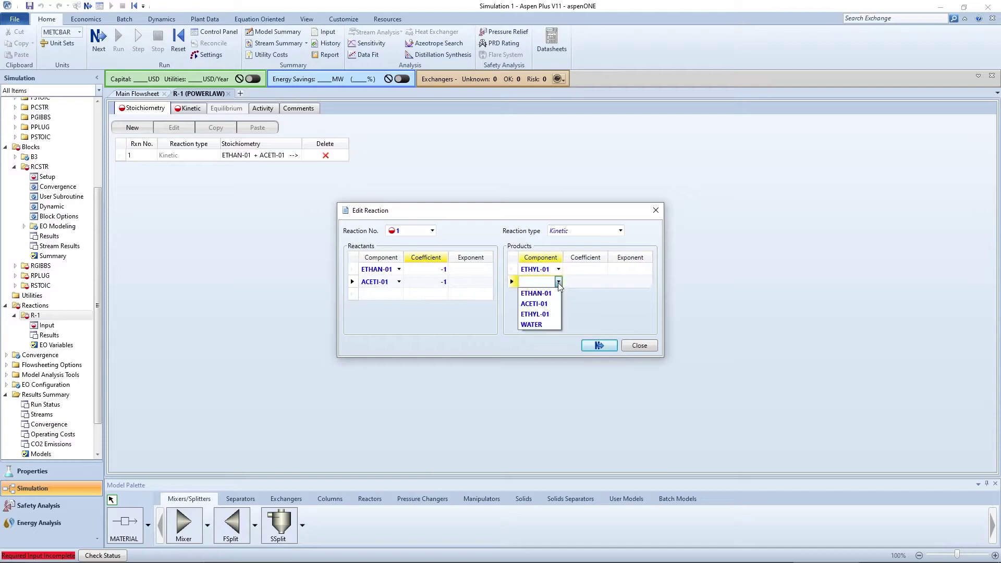
left_click(539, 328)
left_click(586, 270)
type("1")
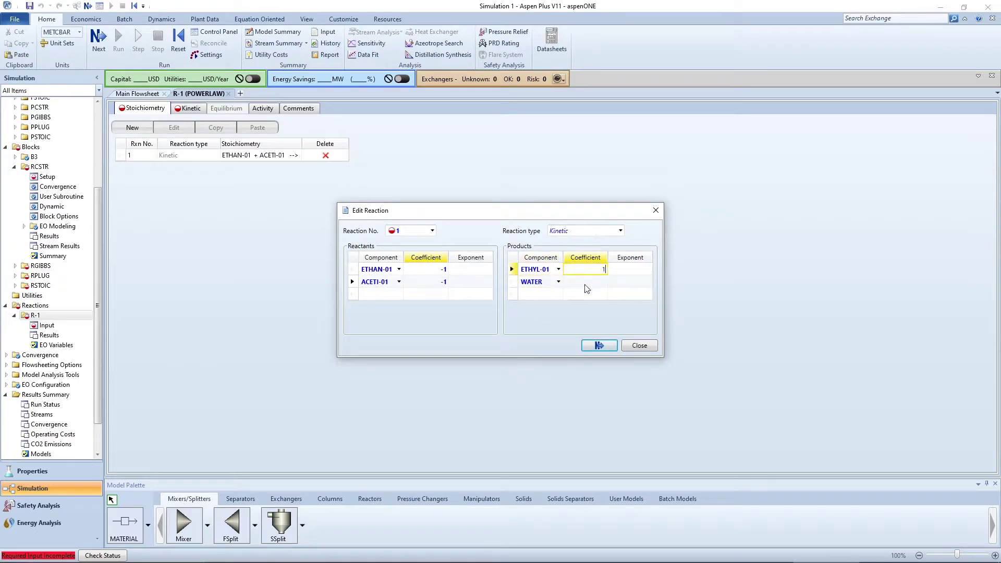
left_click(586, 283)
type("1")
left_click(471, 269)
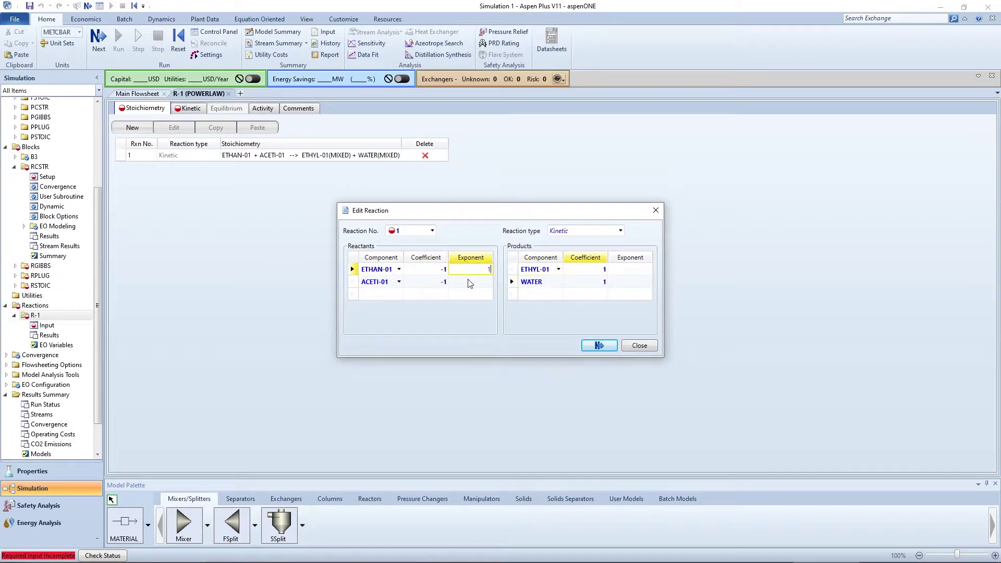
type("1")
left_click(469, 281)
left_click(629, 269)
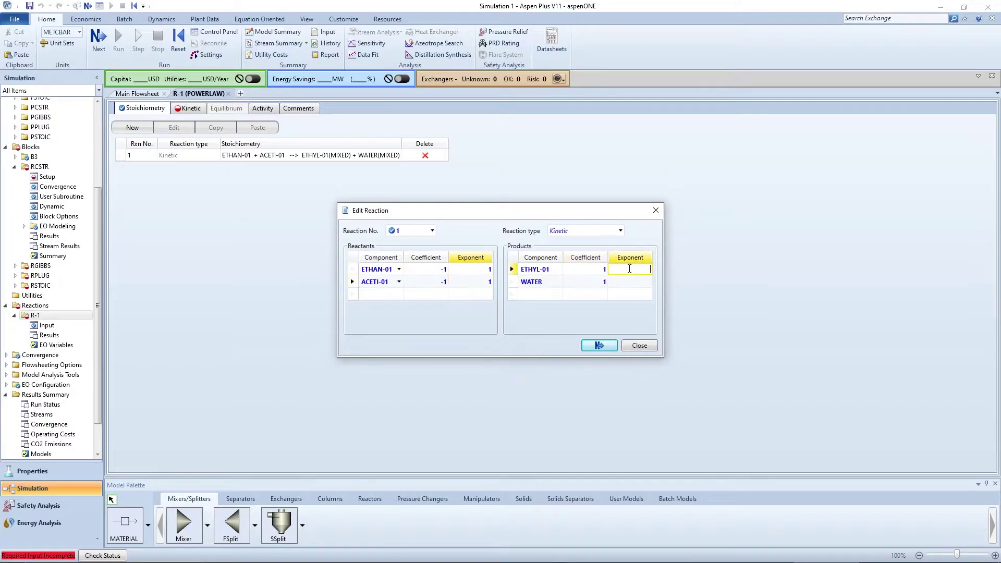
left_click(629, 282)
left_click(602, 345)
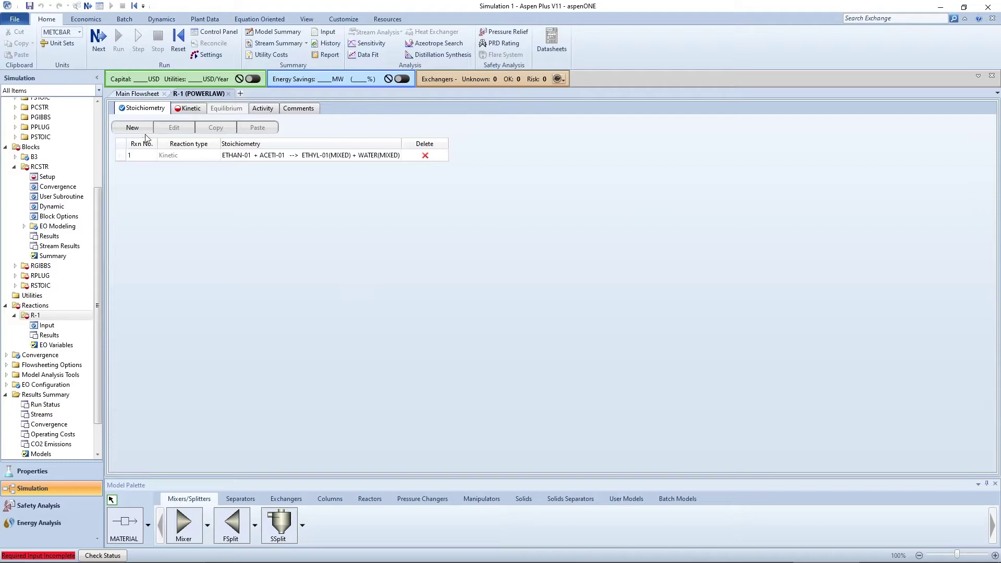
Step: Add reverse reaction 2 with reactants ETHYL-01 and WATER, coefficients and exponent 1
left_click(134, 128)
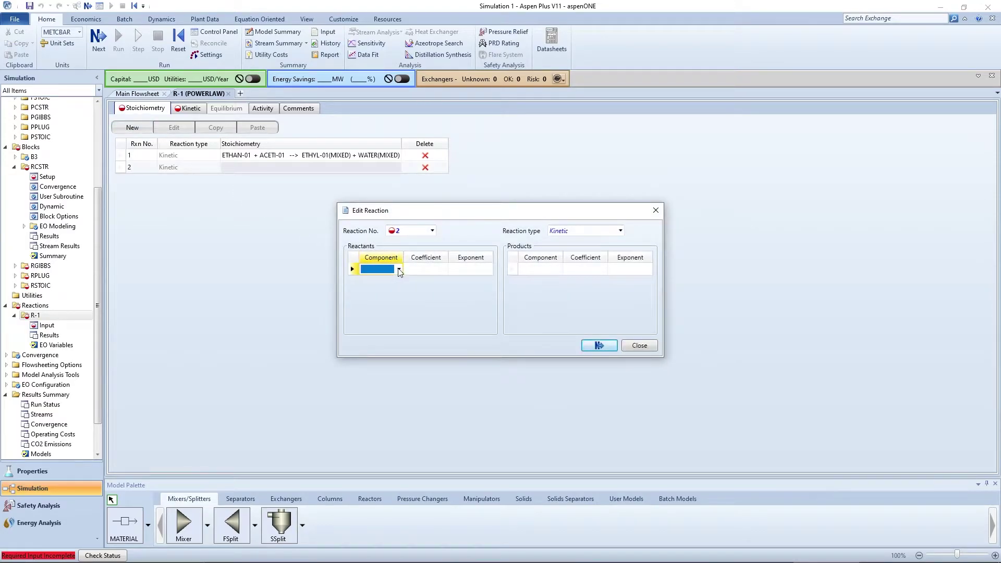
left_click(400, 272)
left_click(377, 280)
left_click(399, 281)
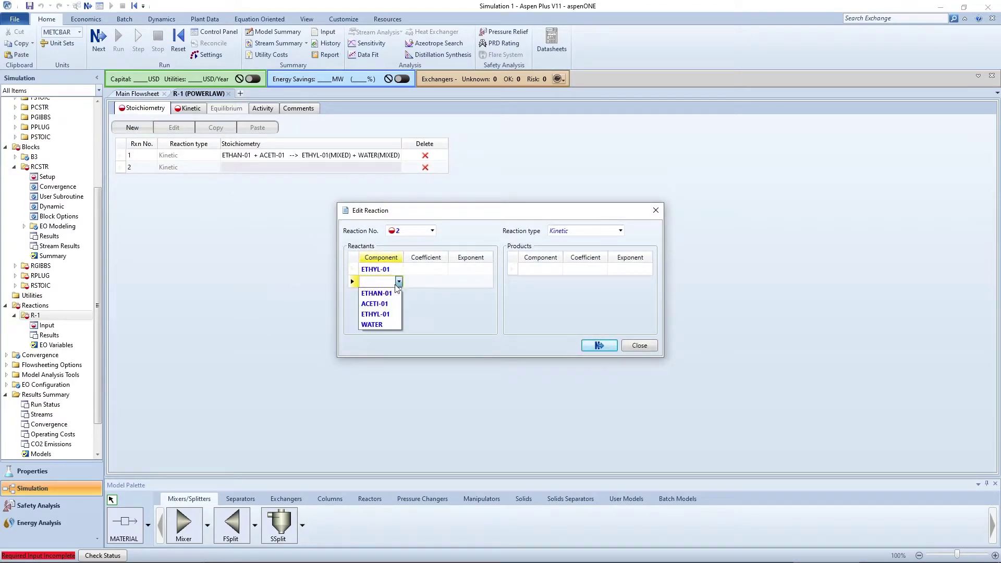
left_click(384, 326)
left_click(425, 269)
type("1")
left_click(425, 282)
type("1")
left_click(471, 269)
type("1")
left_click(467, 282)
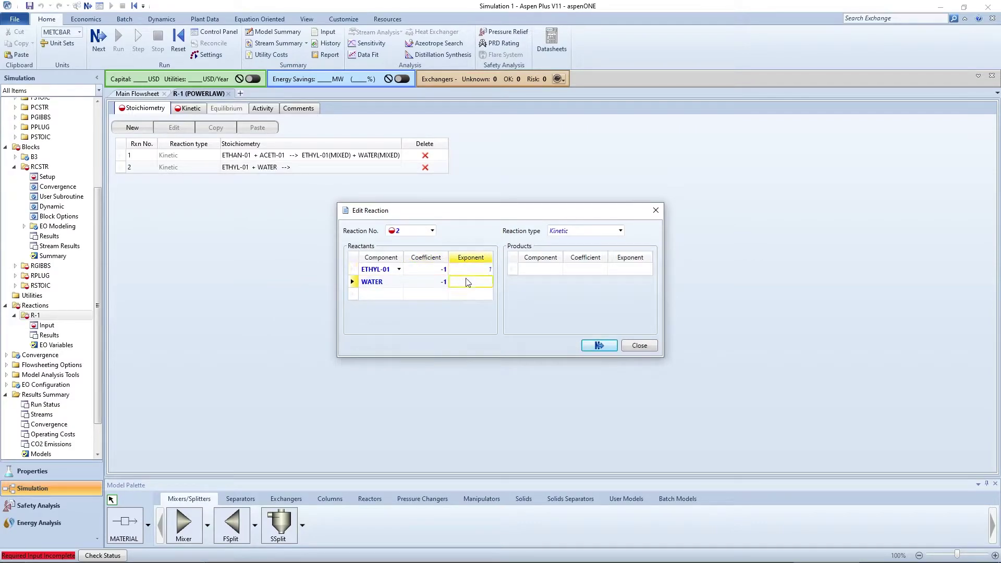
Step: Give reaction 2 products ETHAN-01 and ACETI-01 with coefficient 1, exponents 0
left_click(559, 269)
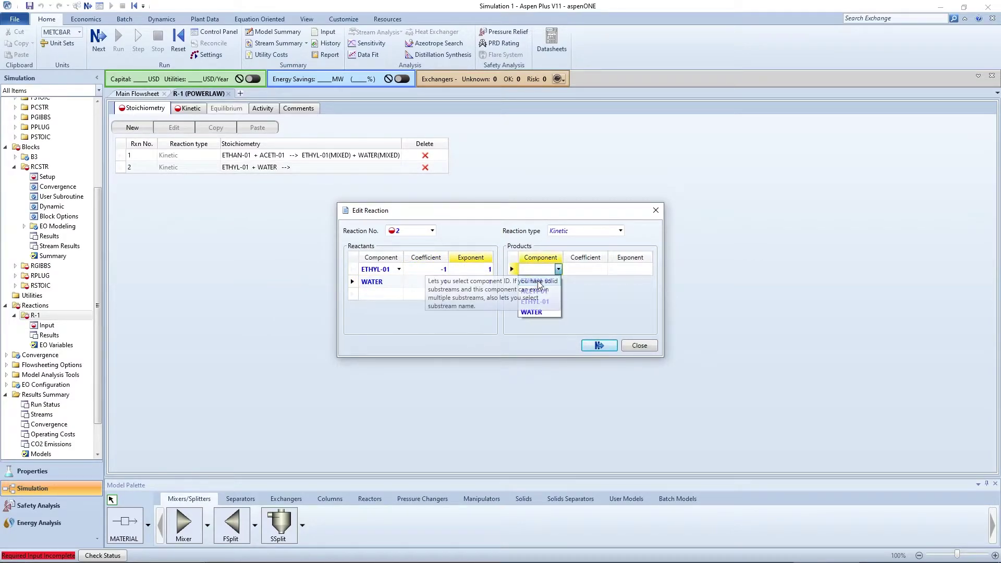
left_click(560, 283)
left_click(559, 282)
left_click(543, 305)
left_click(579, 269)
type("1")
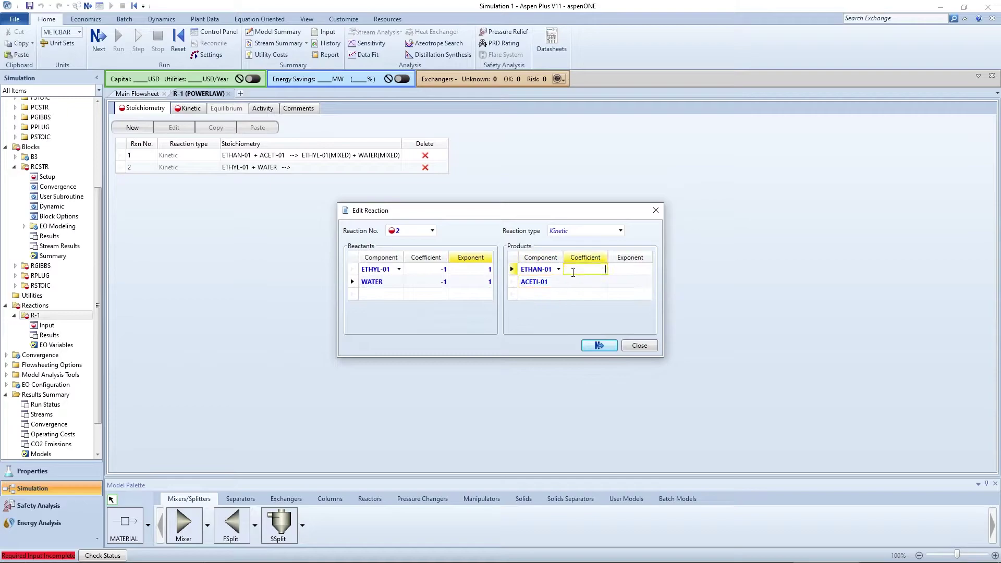
left_click(578, 282)
type("1")
left_click(625, 270)
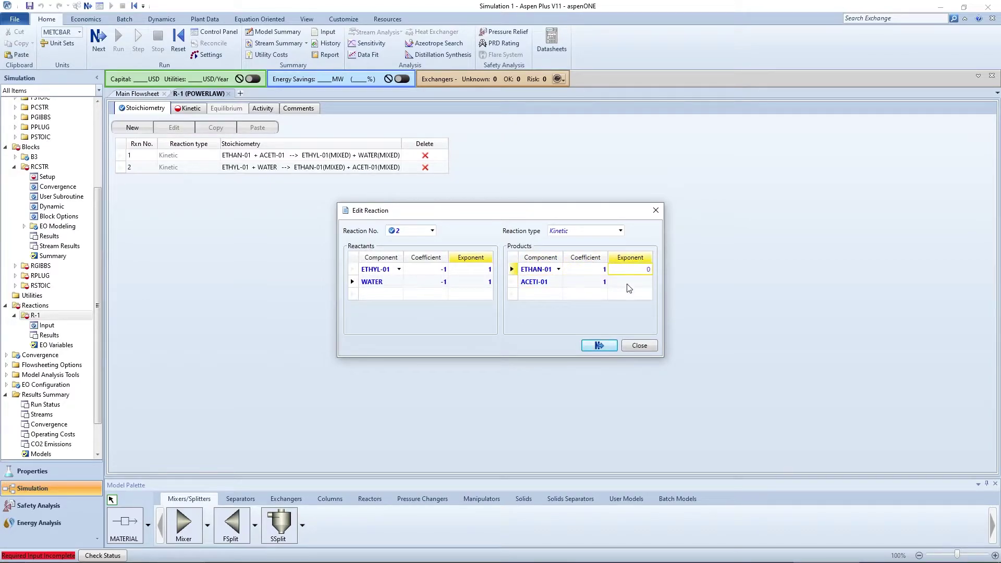
left_click(627, 284)
type("0")
left_click(609, 346)
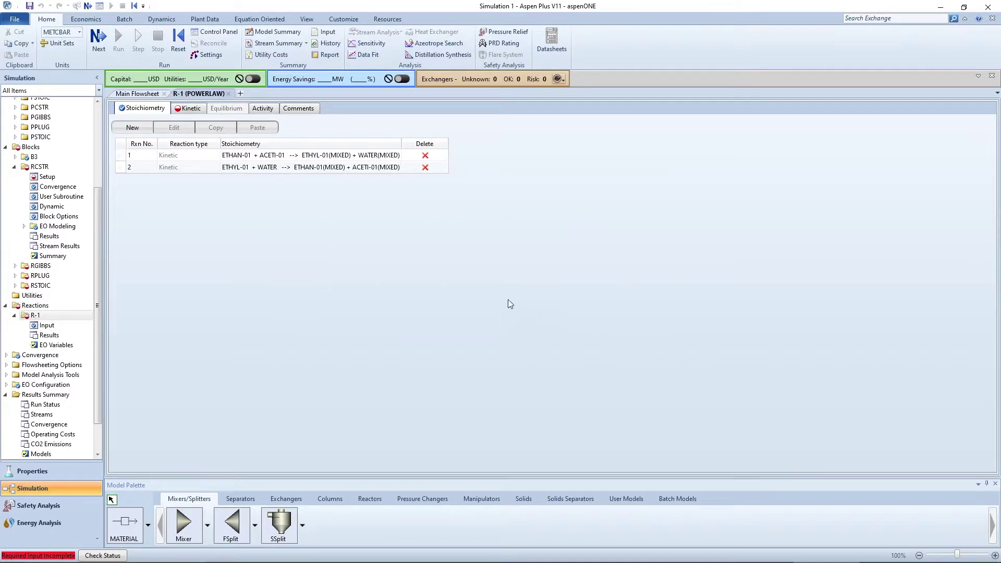
Step: Set reaction 1 kinetics: k = 1.9e8 and E = 5.95e+07 J/kmol
left_click(104, 50)
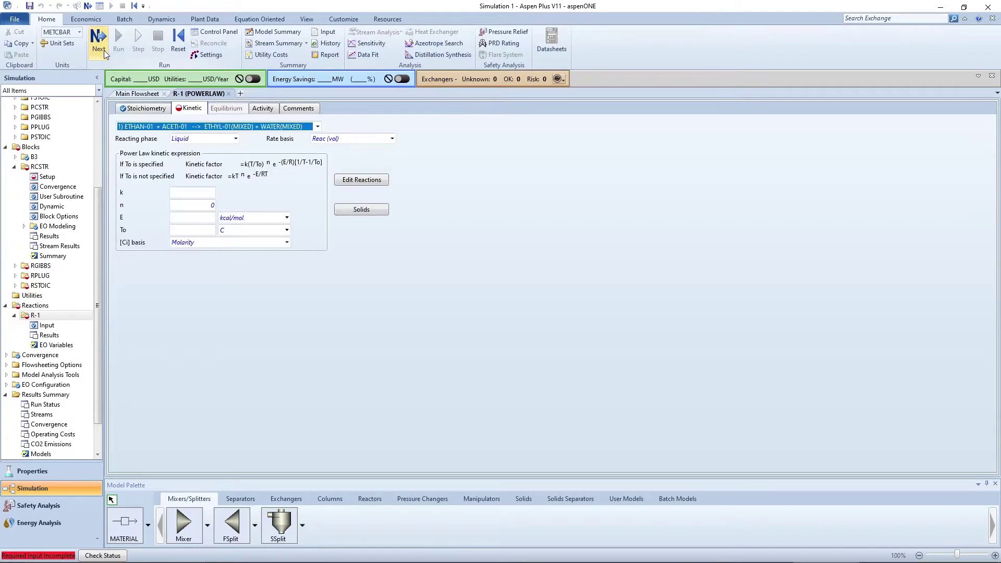
left_click(201, 194)
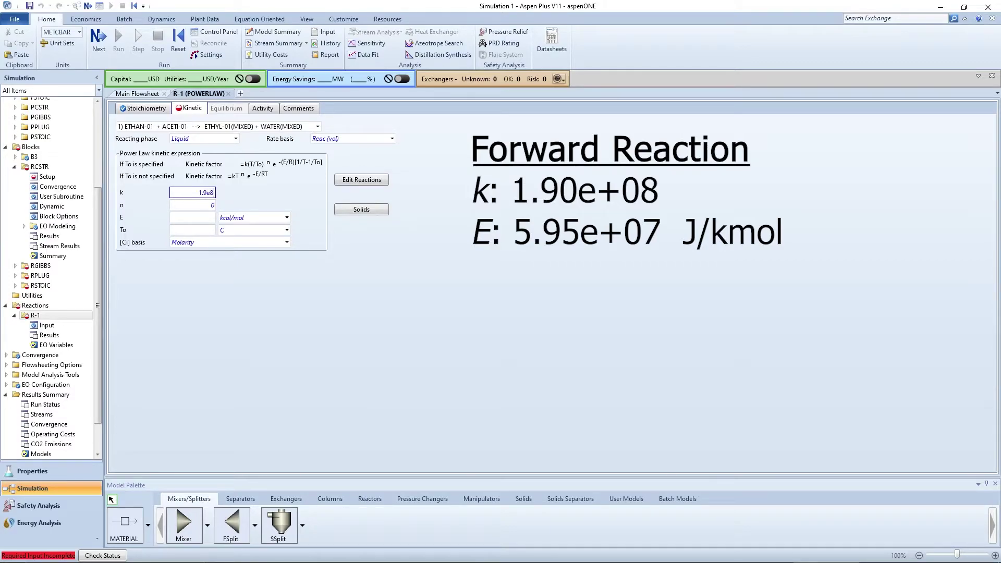
type("1.9e8")
key("Return")
left_click(206, 218)
type("5.95e+07")
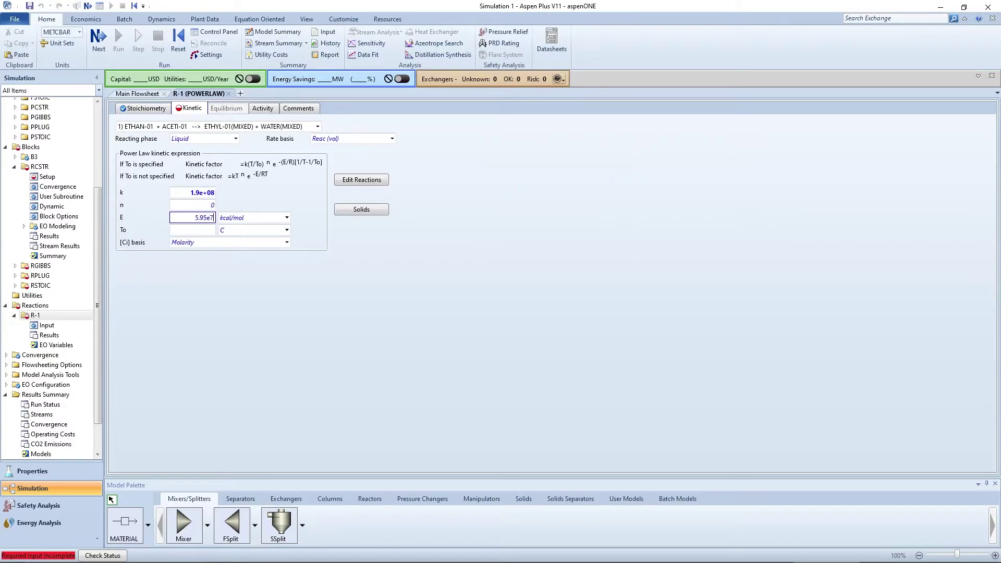
key("Return")
left_click(275, 220)
left_click(251, 274)
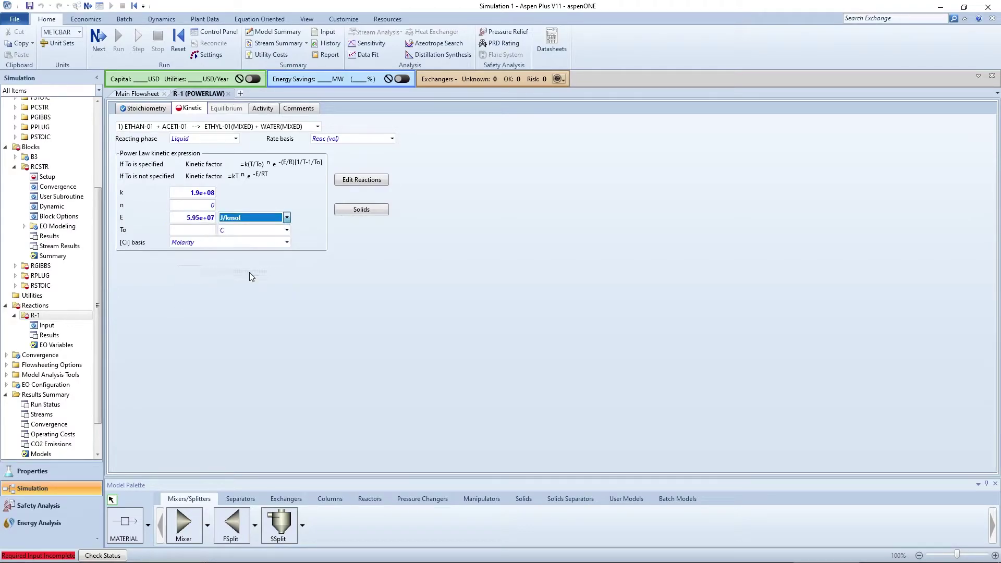
left_click(351, 257)
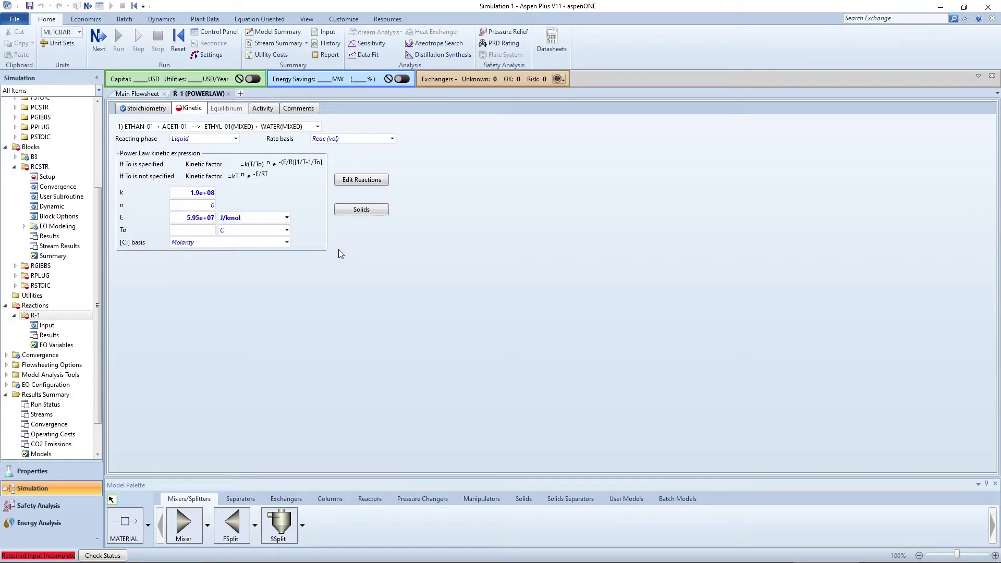
Step: Set reaction 2 kinetics: k = 5.0e7 with activation energy in J/kmol
left_click(317, 127)
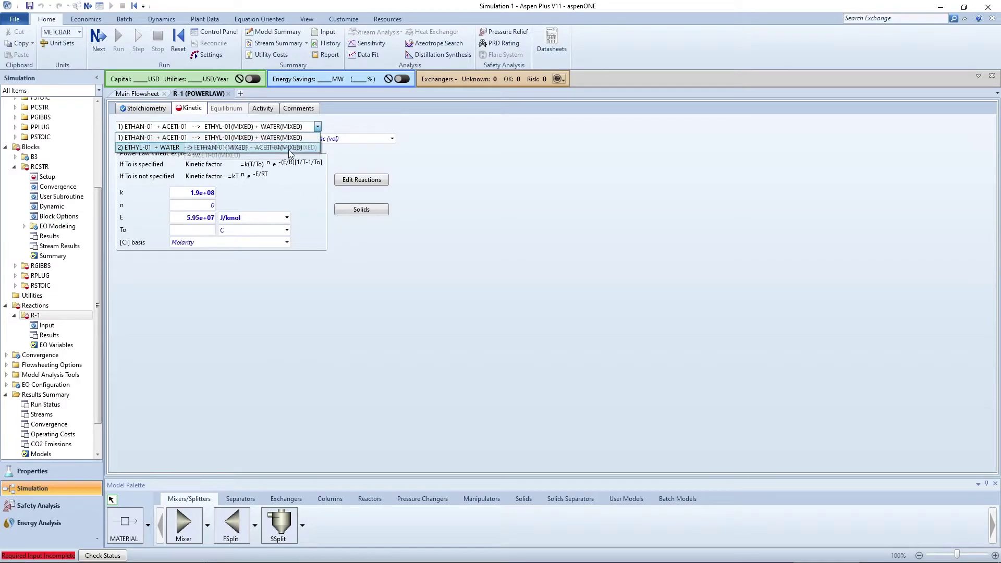
left_click(289, 149)
left_click(205, 191)
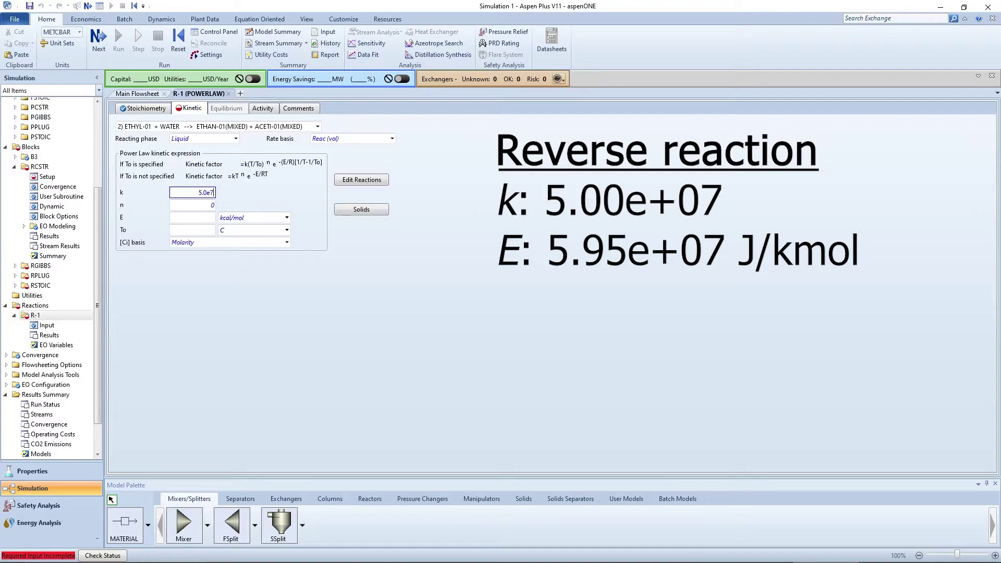
type("5.0e7")
key("Return")
left_click(205, 217)
left_click(286, 217)
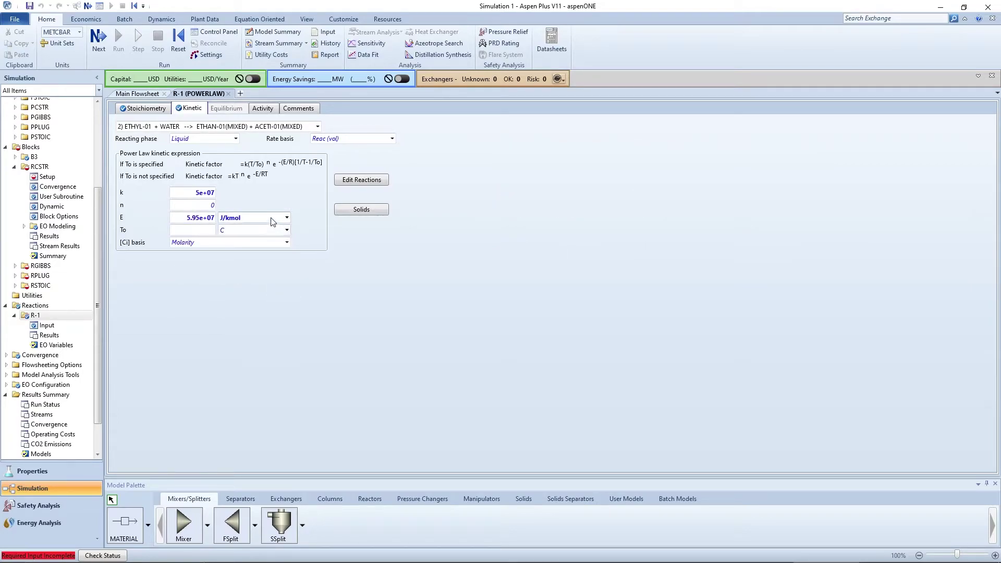
left_click(229, 245)
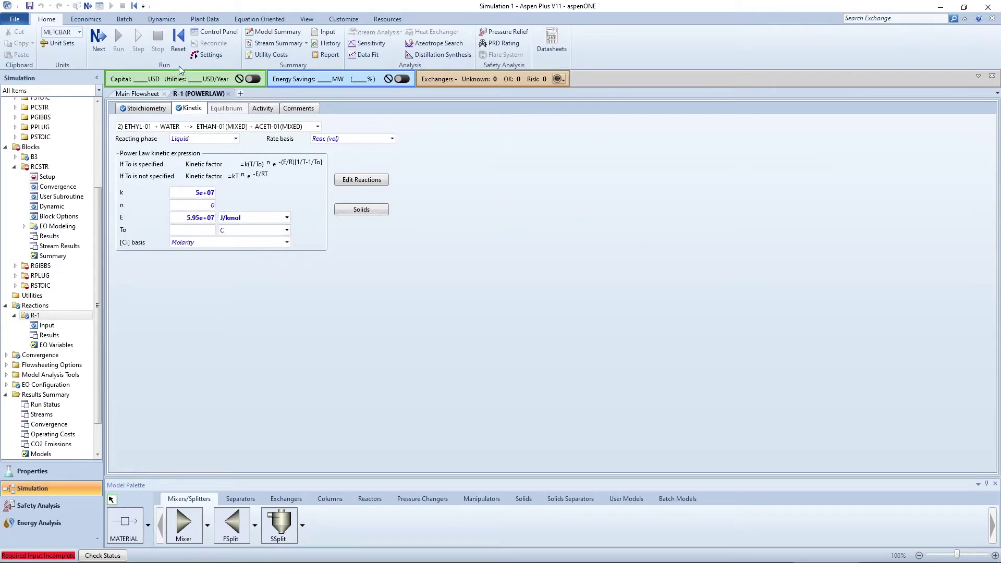
Step: Move reaction set R-1 into the RCSTR's selected kinetics
left_click(104, 45)
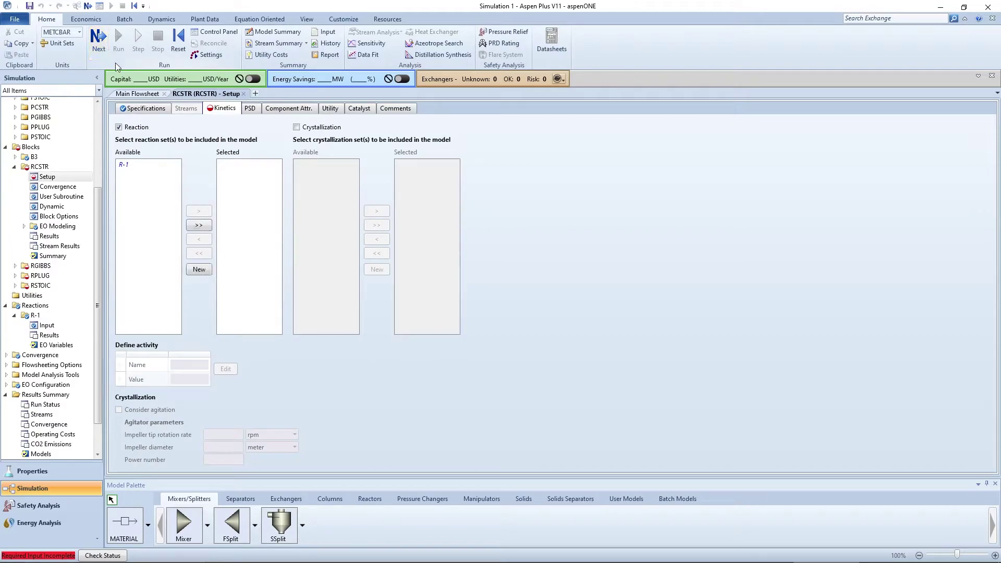
left_click(149, 166)
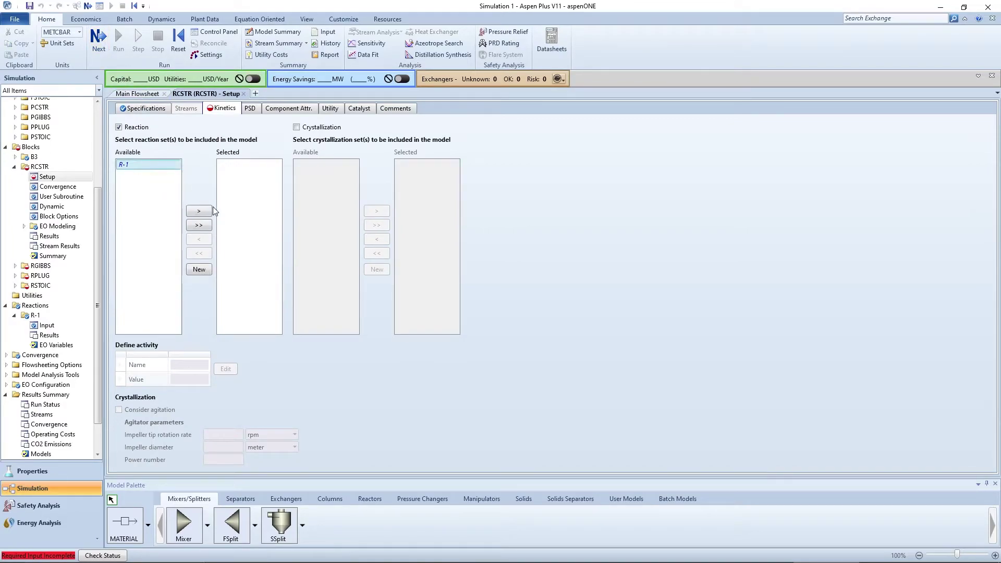
left_click(209, 210)
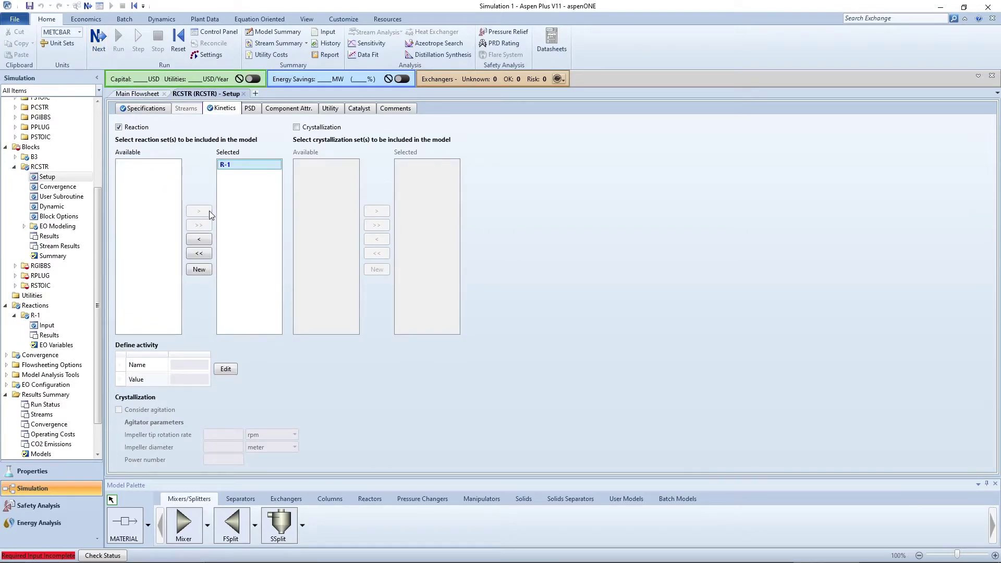
Step: Set the RGIBBS reactor pressure to 1 atm and temperature to 70 C
left_click(101, 45)
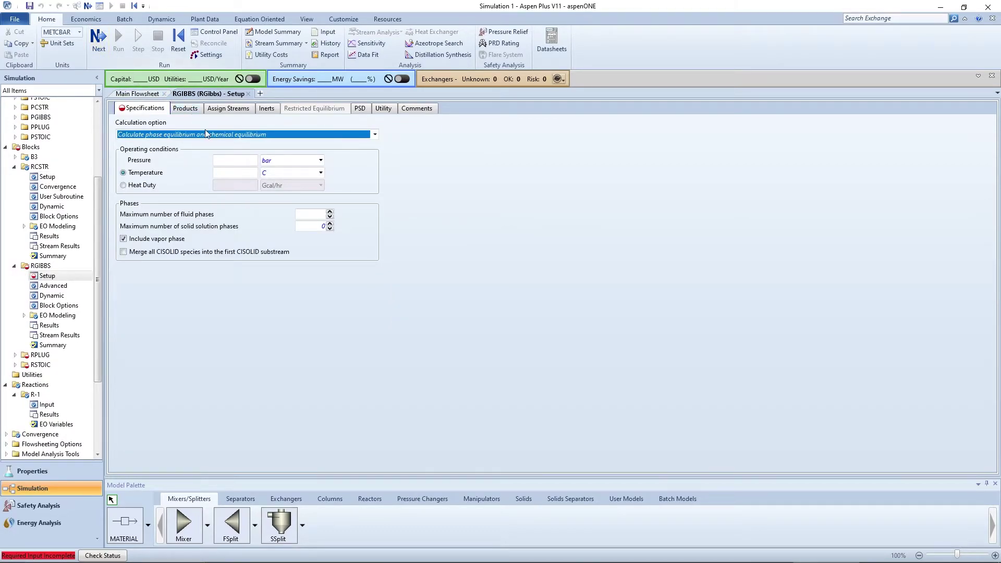
left_click(226, 163)
type("1")
left_click(232, 177)
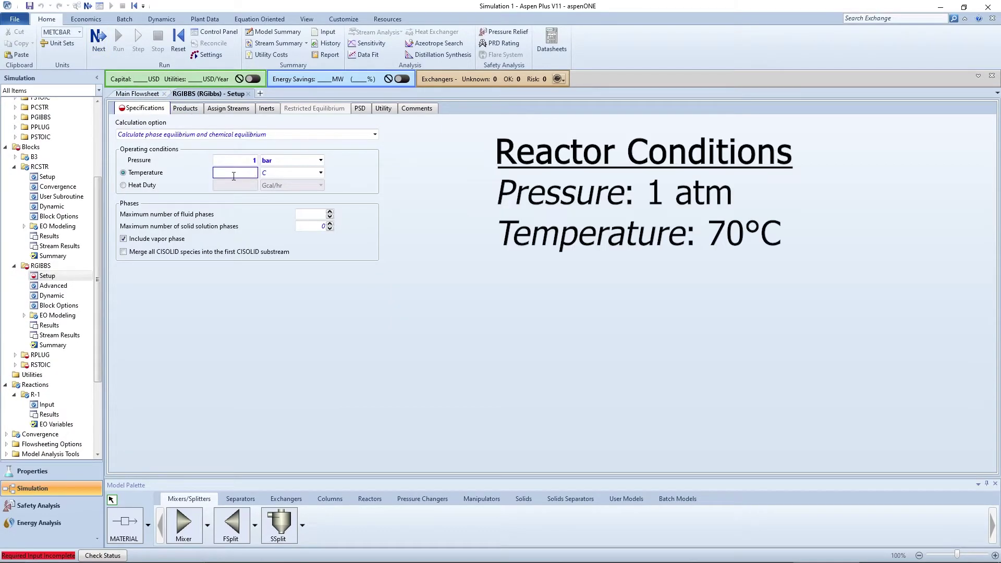
left_click(320, 160)
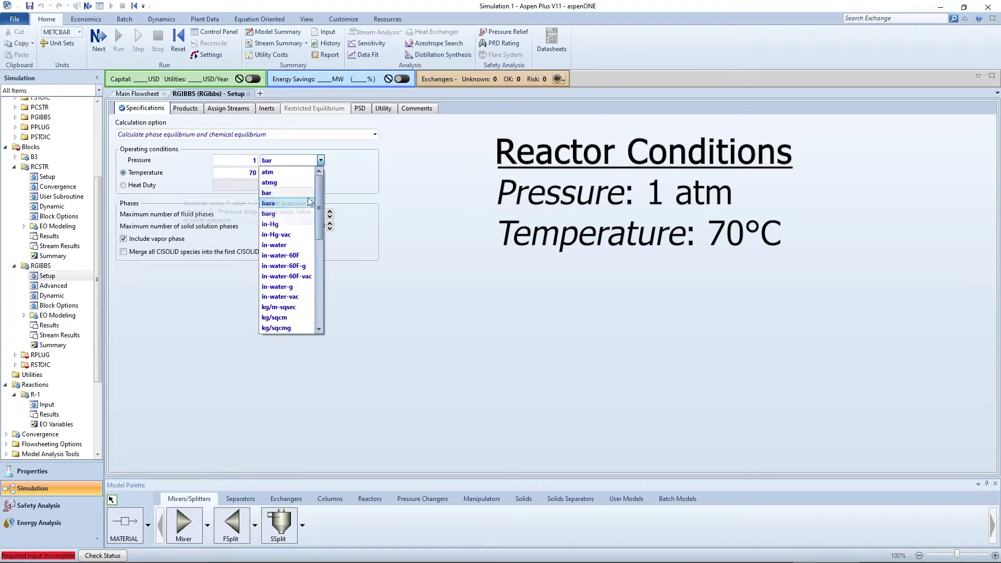
left_click(281, 173)
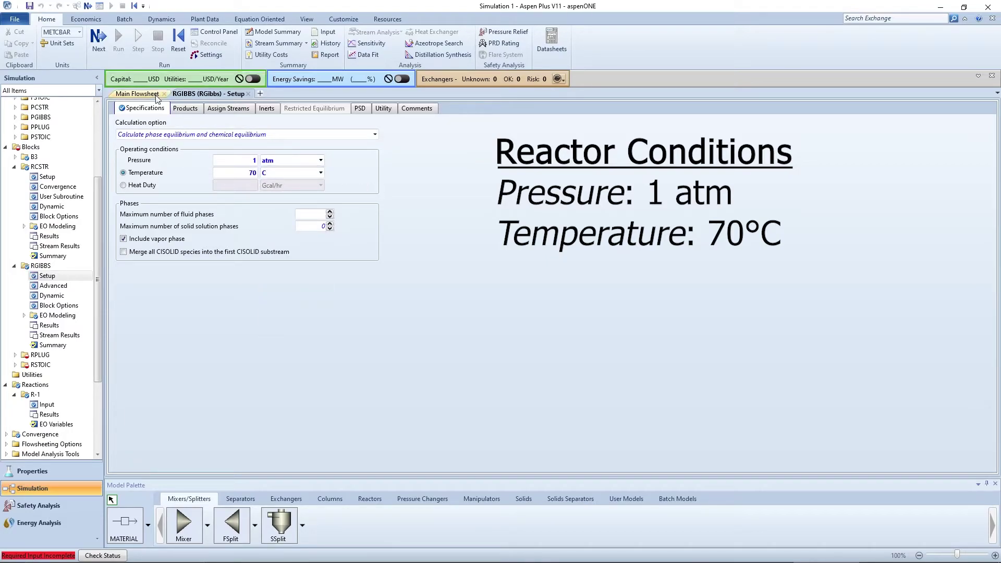
Step: Make RPLUG a reactor with specified temperature of 70 C
left_click(100, 49)
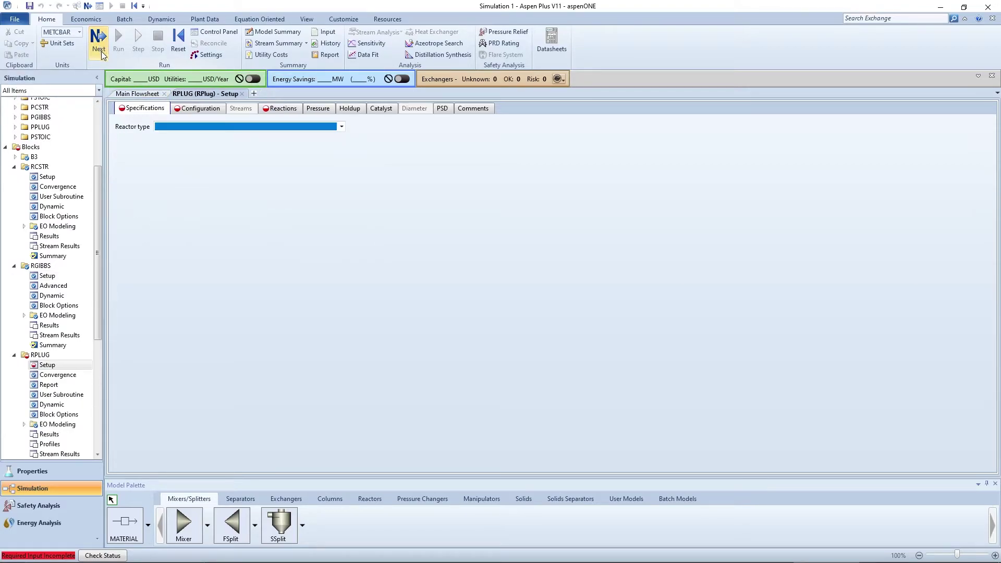
left_click(337, 128)
left_click(276, 138)
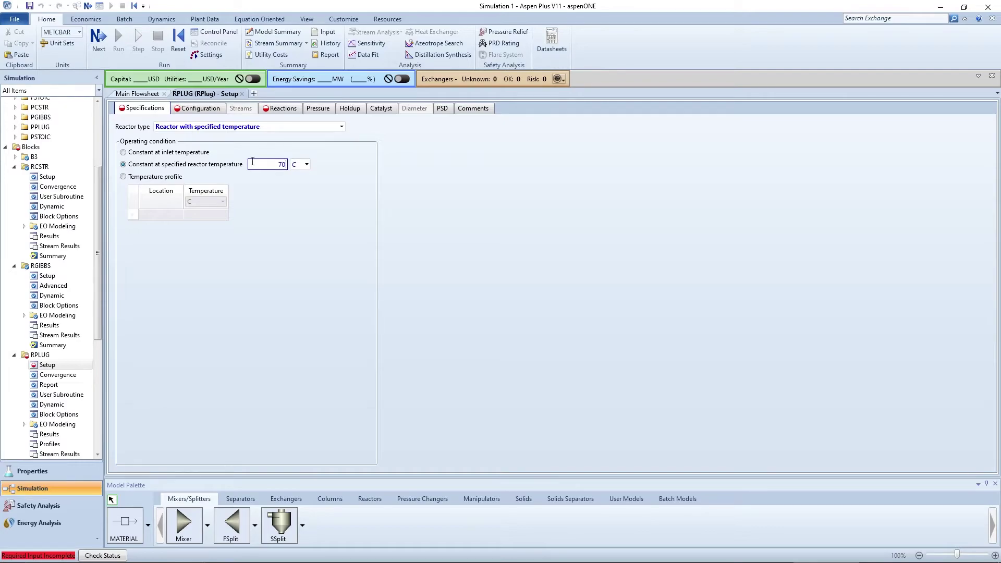
left_click(398, 214)
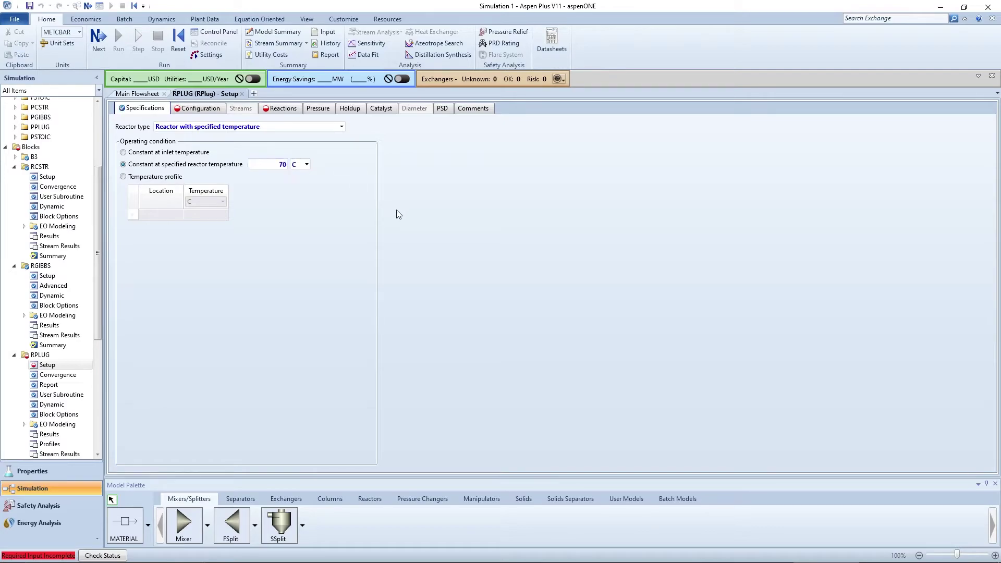
Step: Give RPLUG length 2 m, diameter 0.3 m and Vapor-Liquid valid phases
left_click(96, 48)
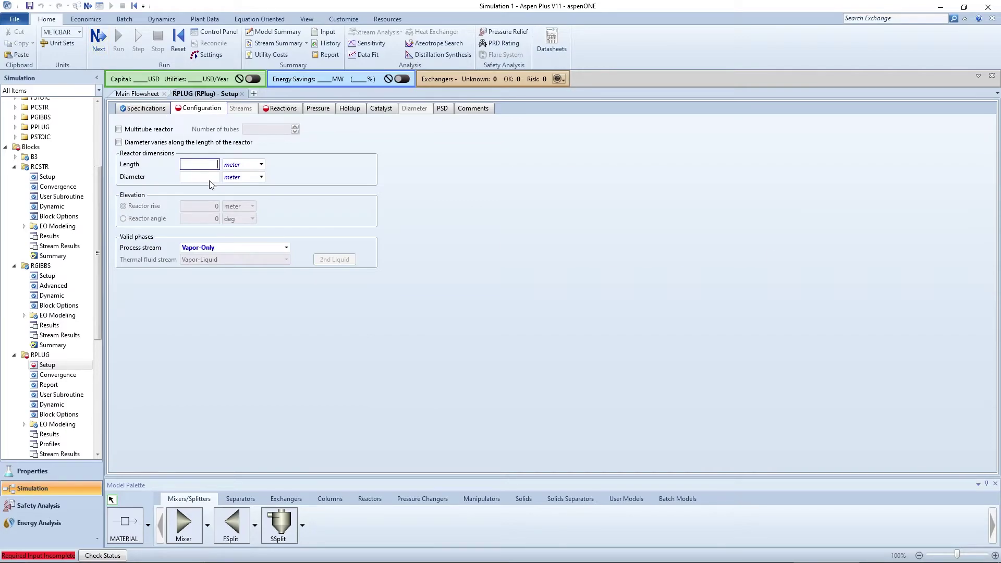
type("2")
key("Tab")
type("0.3")
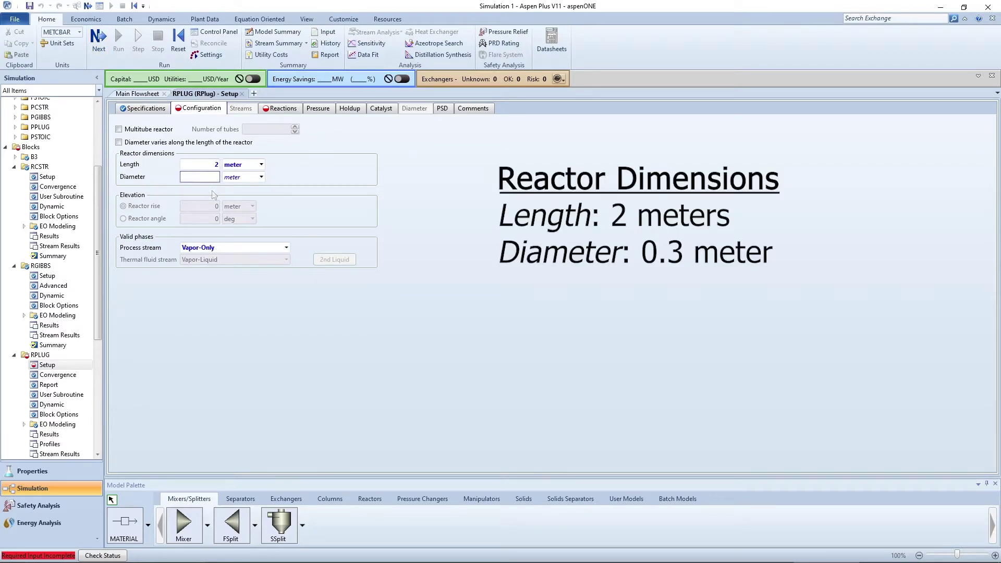
left_click(286, 247)
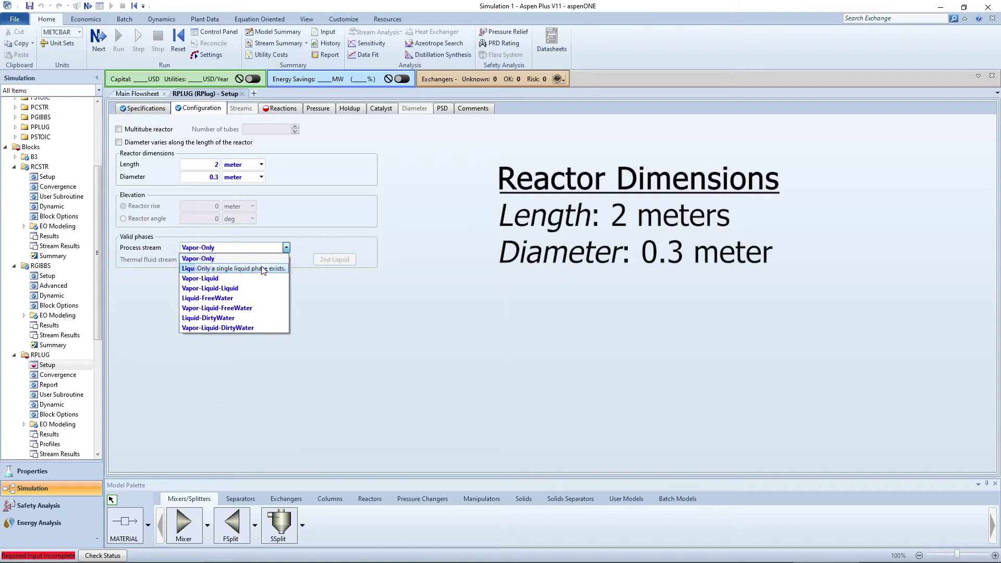
left_click(224, 287)
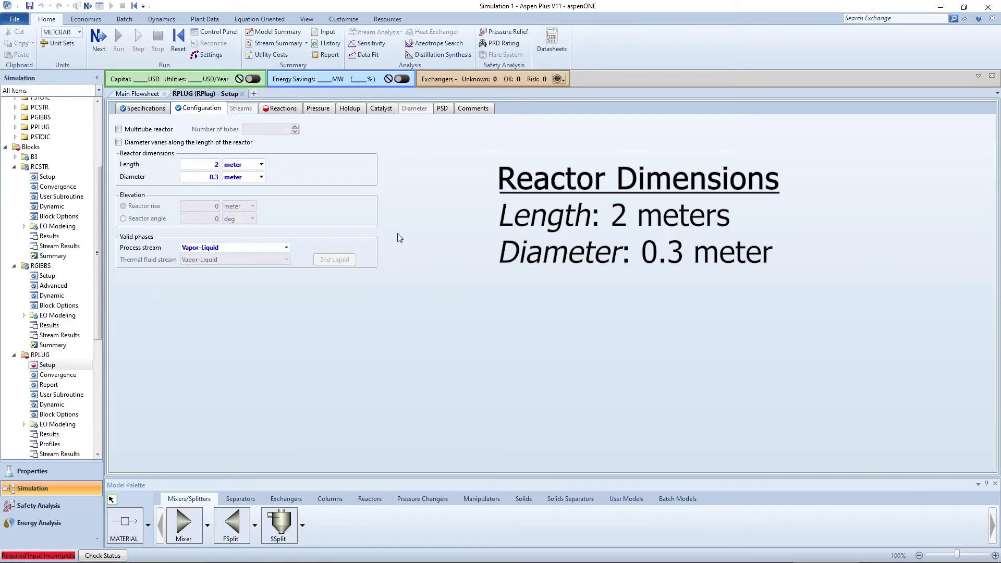
Step: Include reaction set R-1 in the RPLUG reactions
left_click(271, 110)
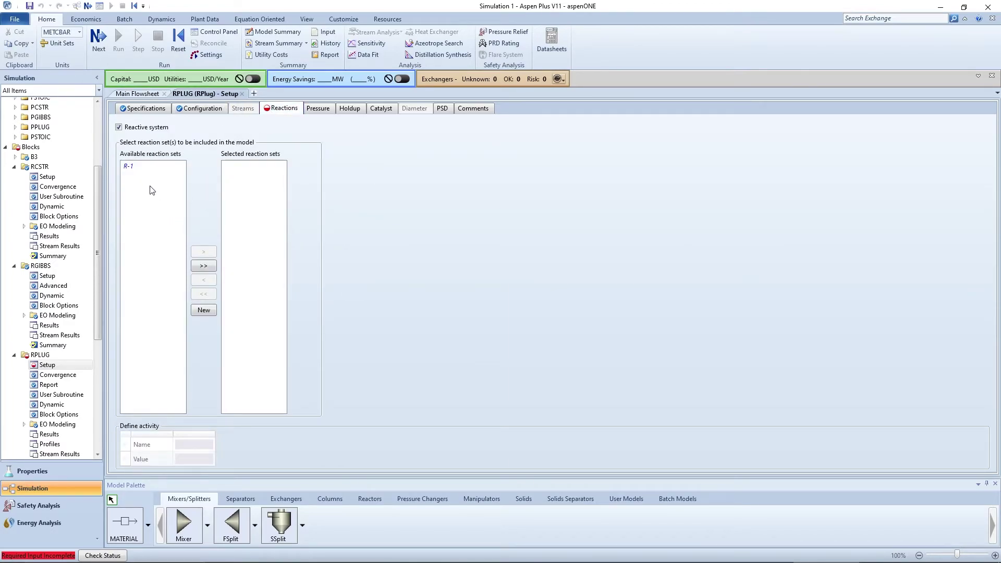
left_click(149, 167)
left_click(203, 251)
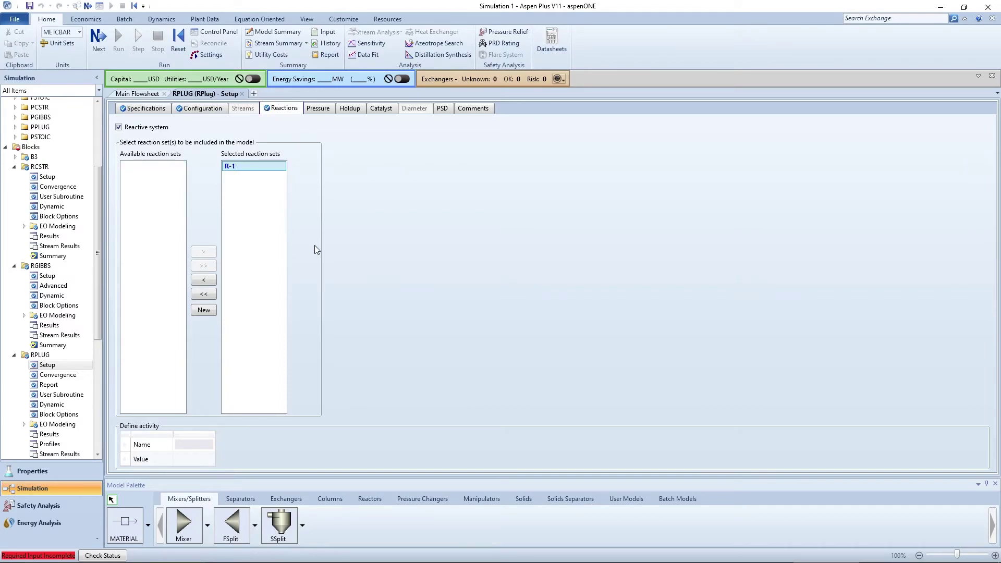
left_click(99, 43)
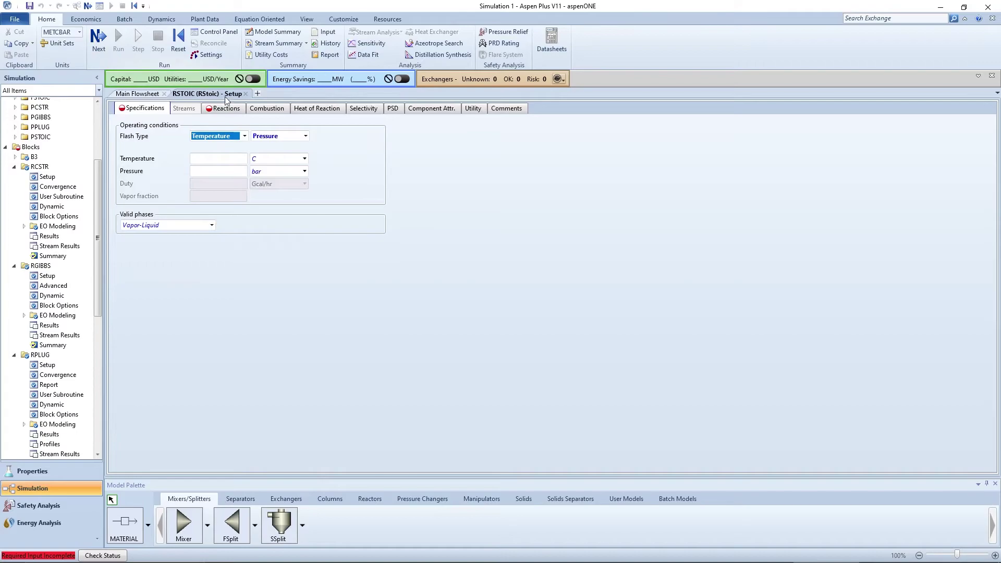
Step: Set RSTOIC operating conditions to 70 C and 1 atm
left_click(230, 158)
type("70")
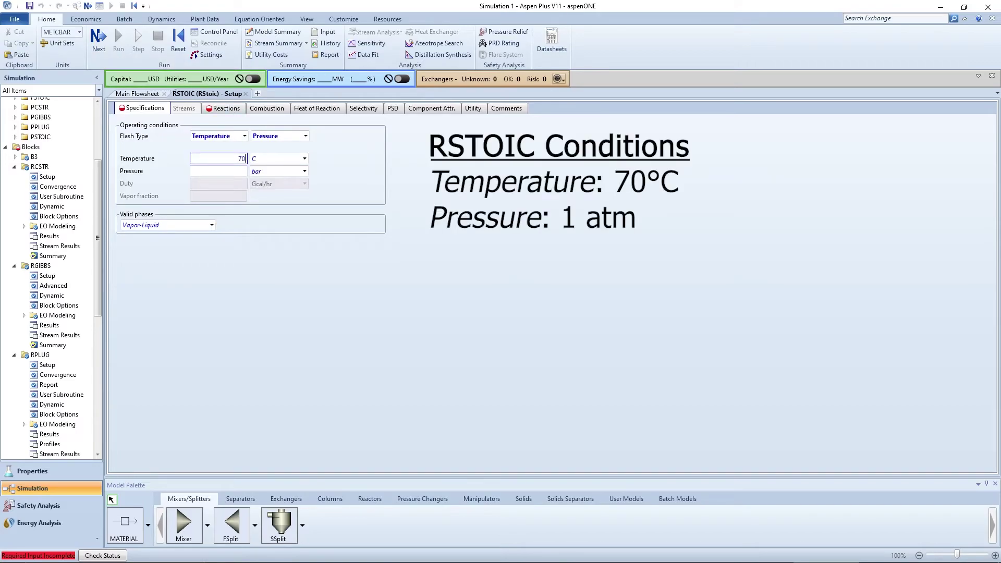
key("Tab")
type("1")
left_click(305, 171)
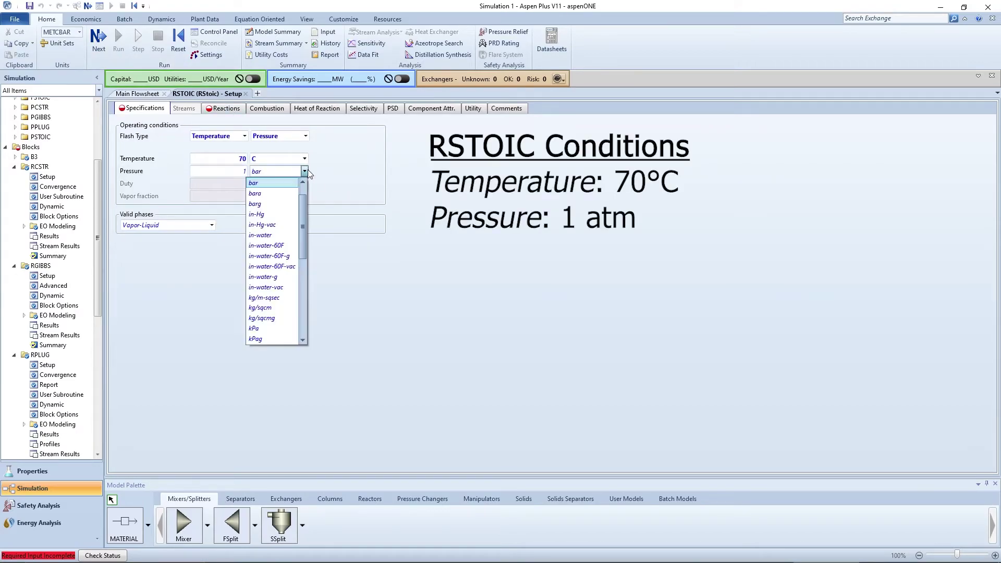
left_click(253, 183)
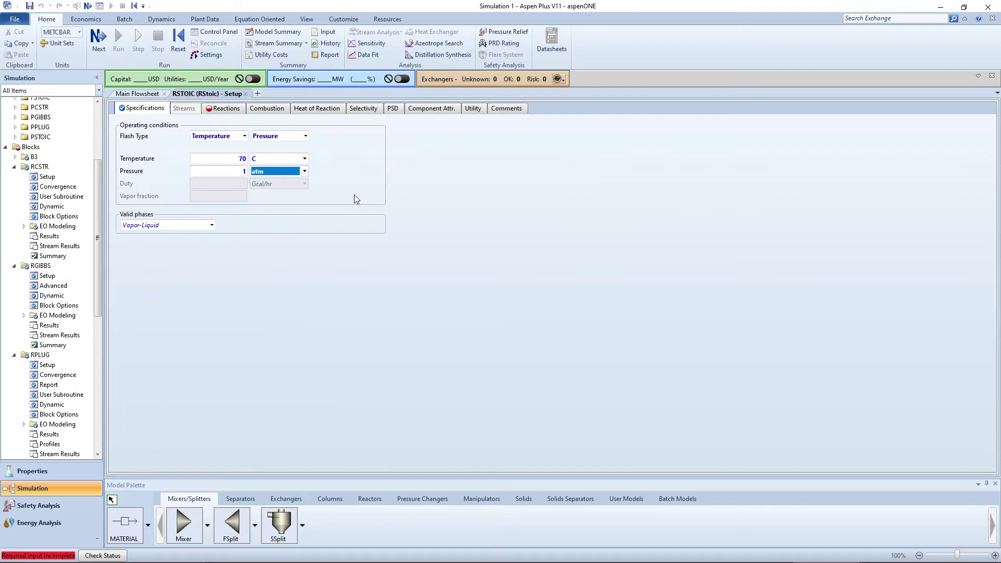
Step: Define the RSTOIC reaction ETHAN-01 + ACETI-01 → ETHYL-01 + WATER
left_click(239, 109)
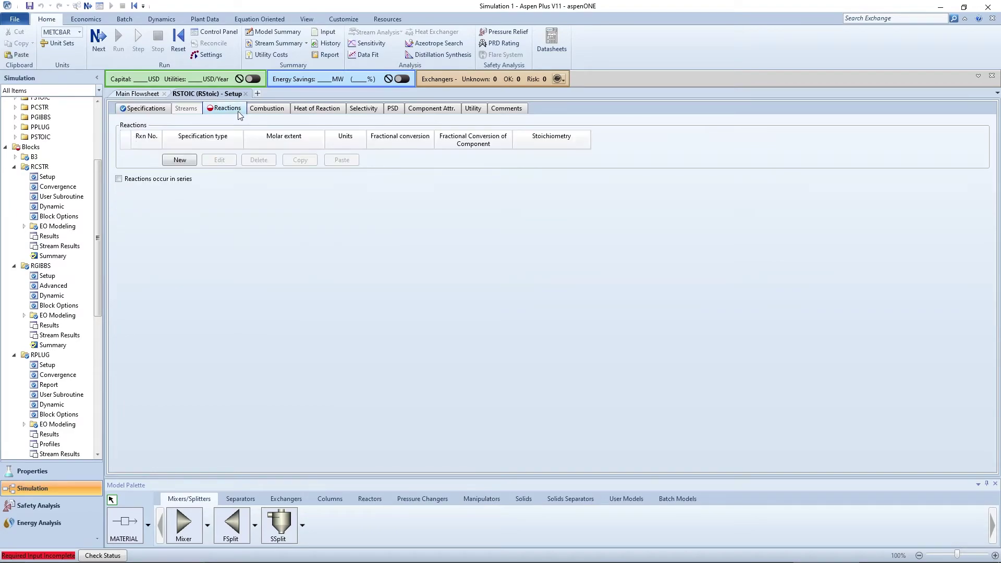
left_click(180, 160)
left_click(357, 244)
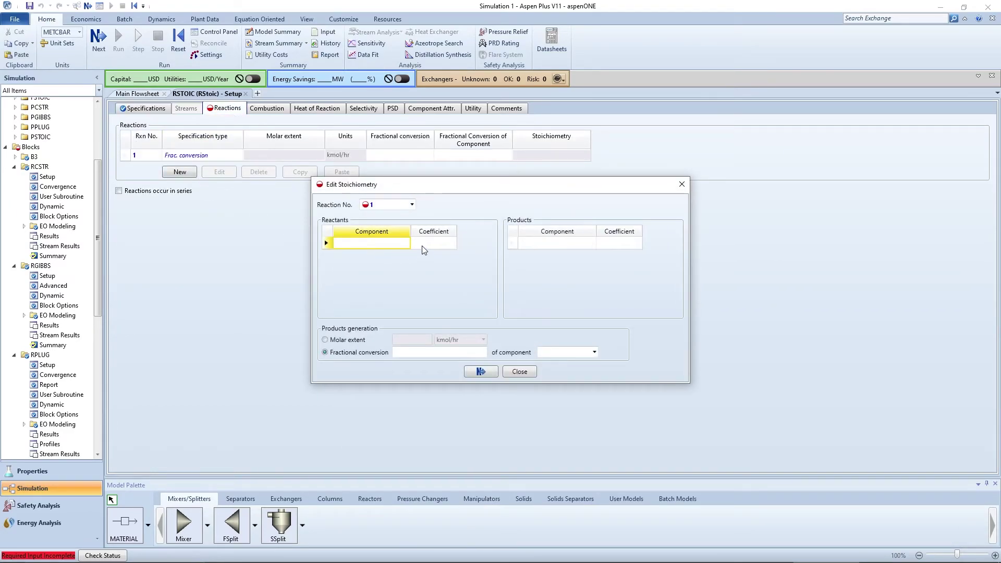
left_click(406, 243)
left_click(354, 255)
left_click(406, 256)
left_click(355, 268)
left_click(592, 243)
left_click(591, 255)
left_click(432, 243)
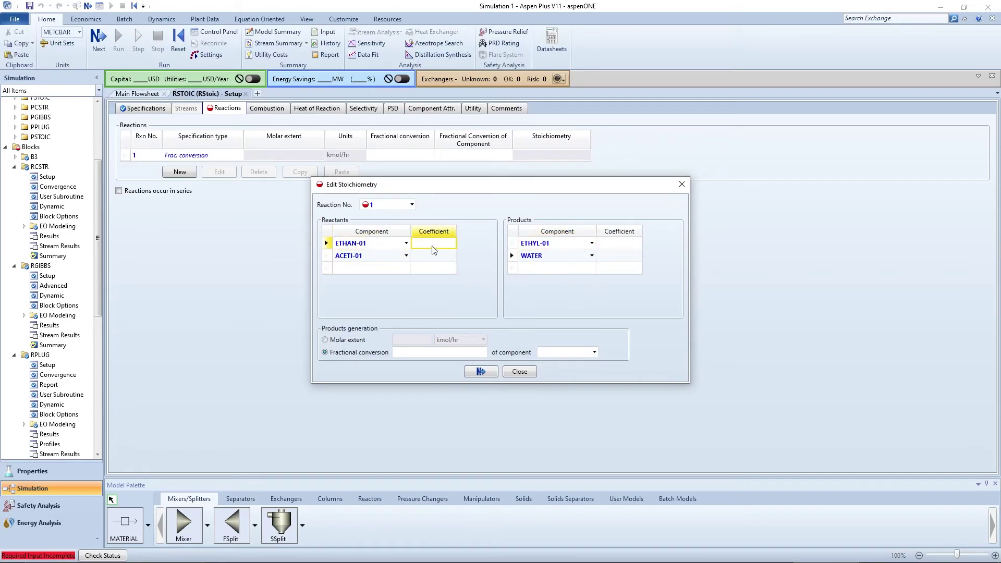
Step: Set fractional conversion 0.7 based on ETHAN-01 and finish the input
left_click(418, 353)
type("0.7")
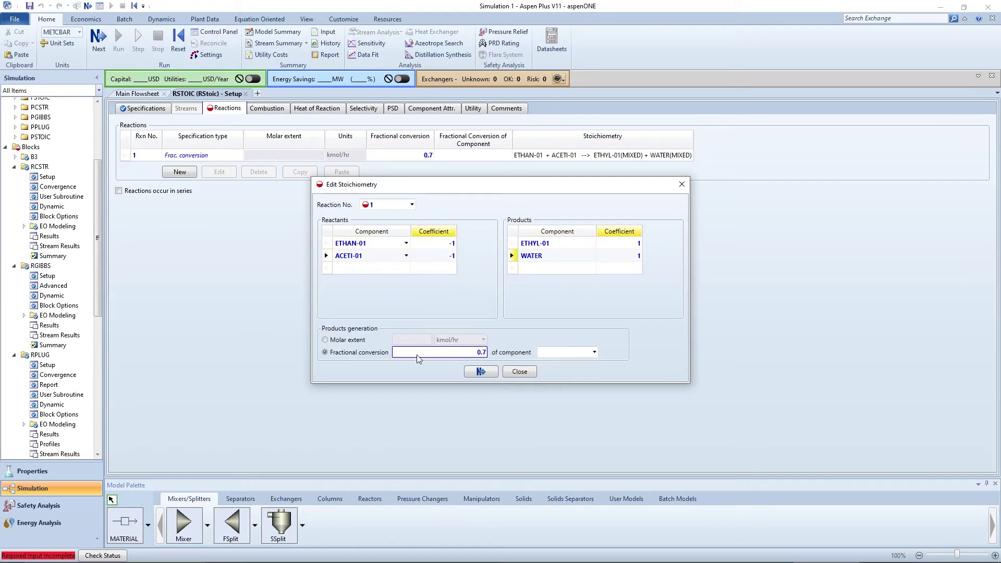
left_click(594, 352)
left_click(554, 363)
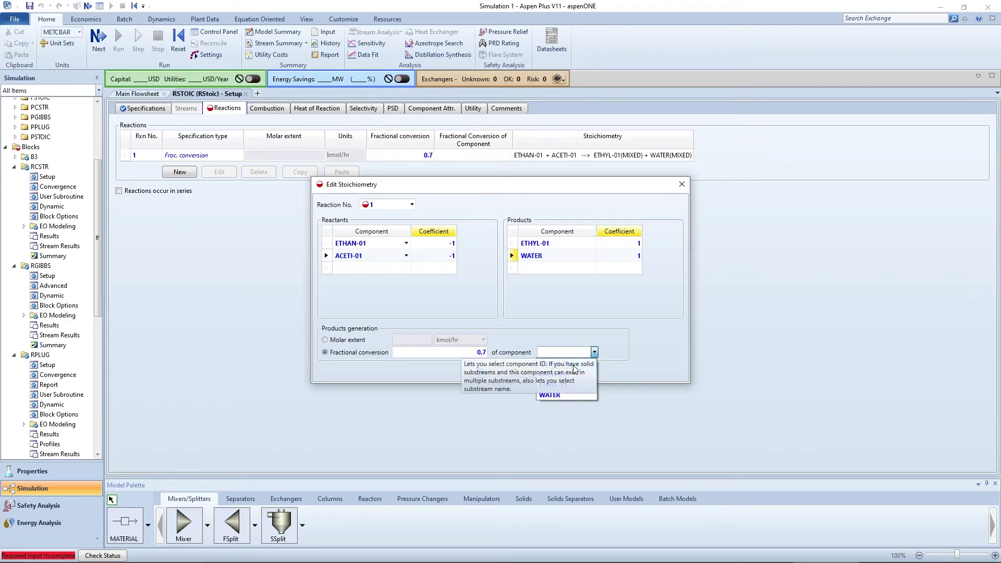
left_click(516, 372)
left_click(98, 37)
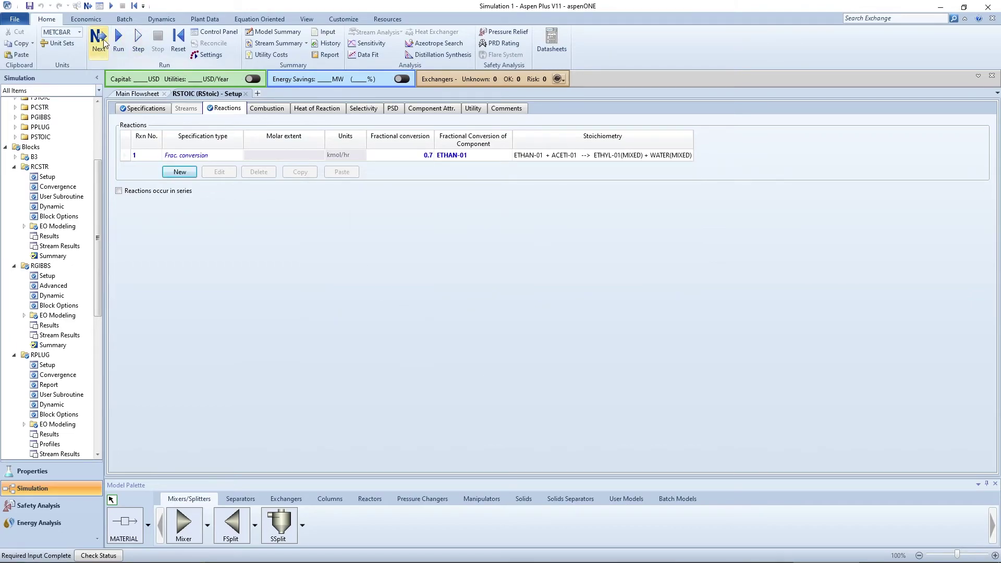
Step: Run the simulation and open the Stream Summary
left_click(560, 308)
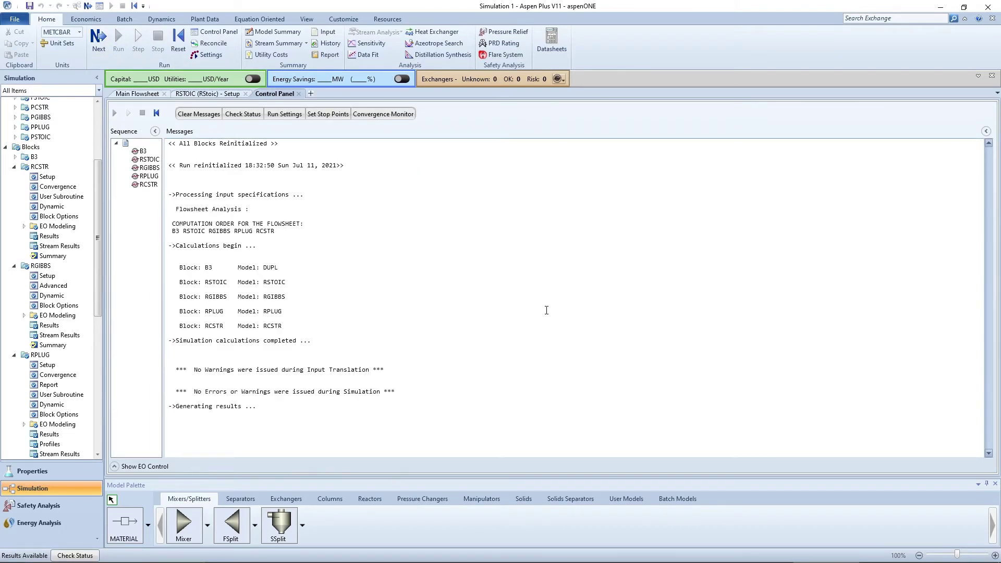
left_click(277, 44)
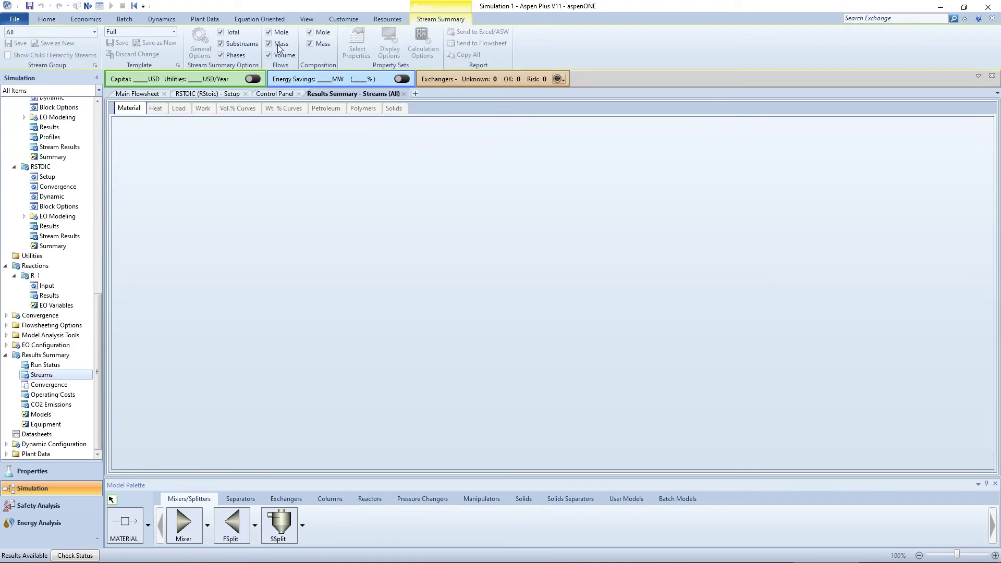
scroll(387, 282, "down", 2)
scroll(388, 282, "down", 1)
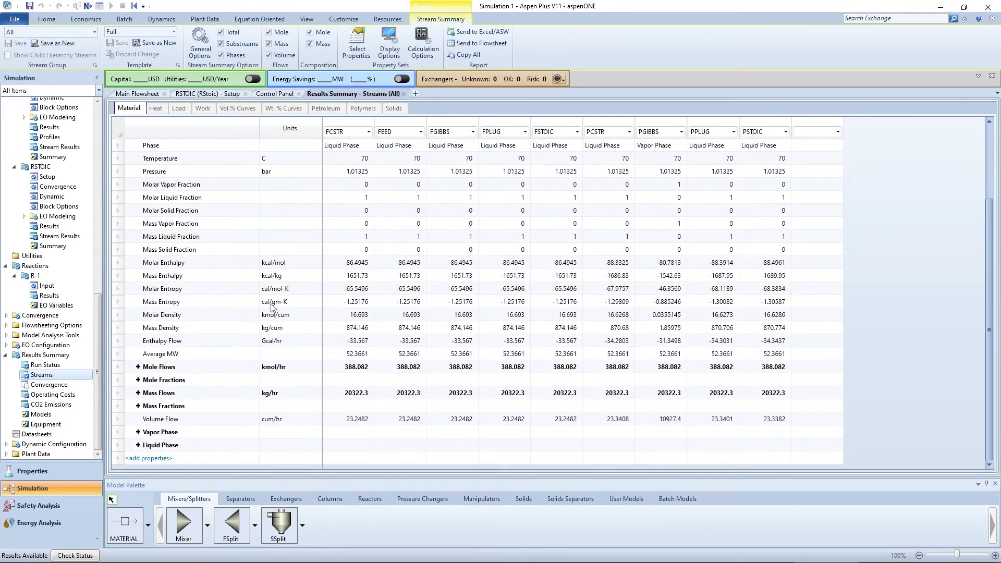
Step: Compare ETHYL-01 mole flows (PCSTR 119.931, PGIBBS 172.716, PPLUG 123.785, PSTOIC 130.613 kmol/hr)
left_click(139, 365)
scroll(469, 303, "down", 1)
scroll(509, 297, "down", 1)
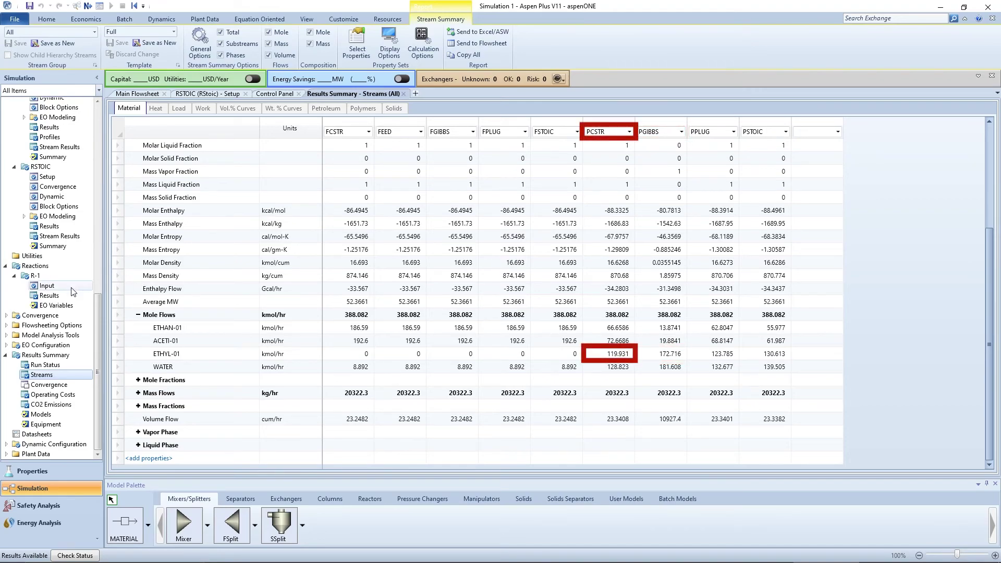
scroll(70, 291, "up", 12)
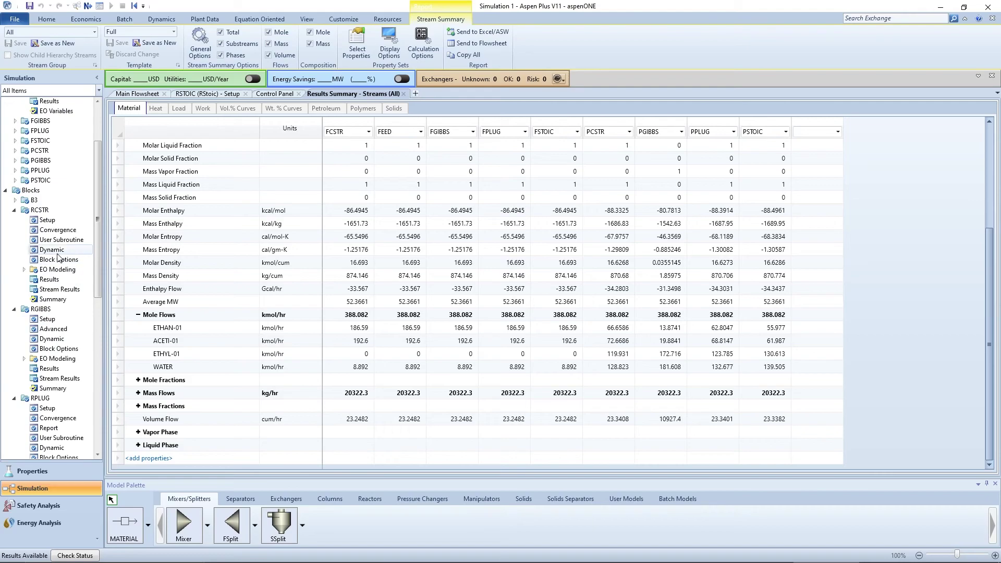
left_click(46, 281)
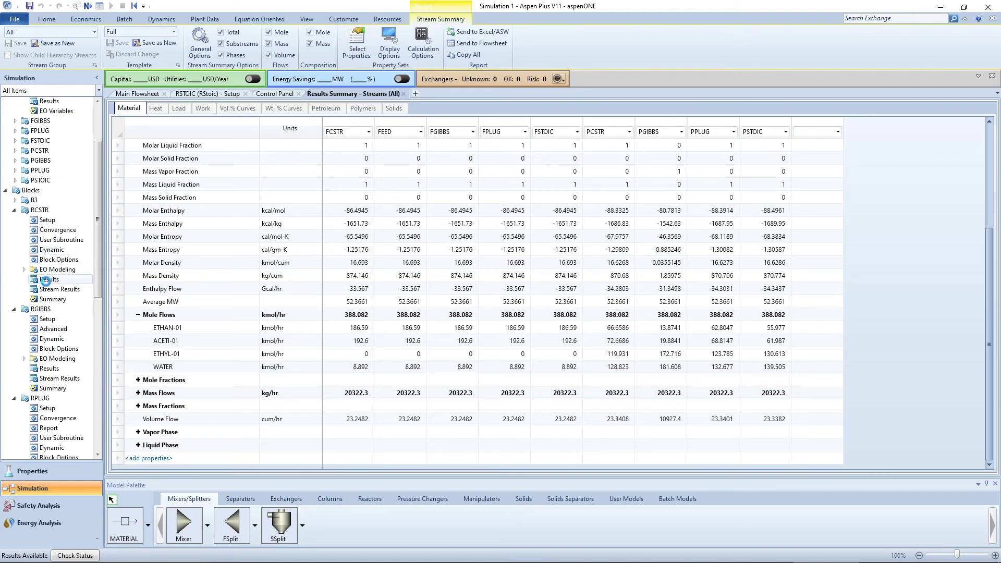